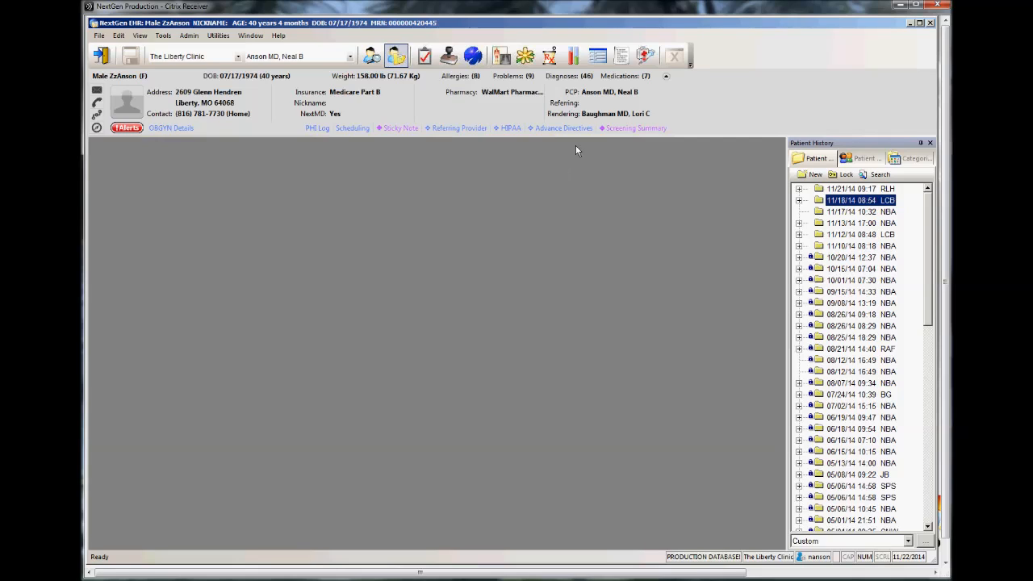
Step: Open the NLHC Provider Test Action template for the patient and collapse the patient information header
left_click(598, 58)
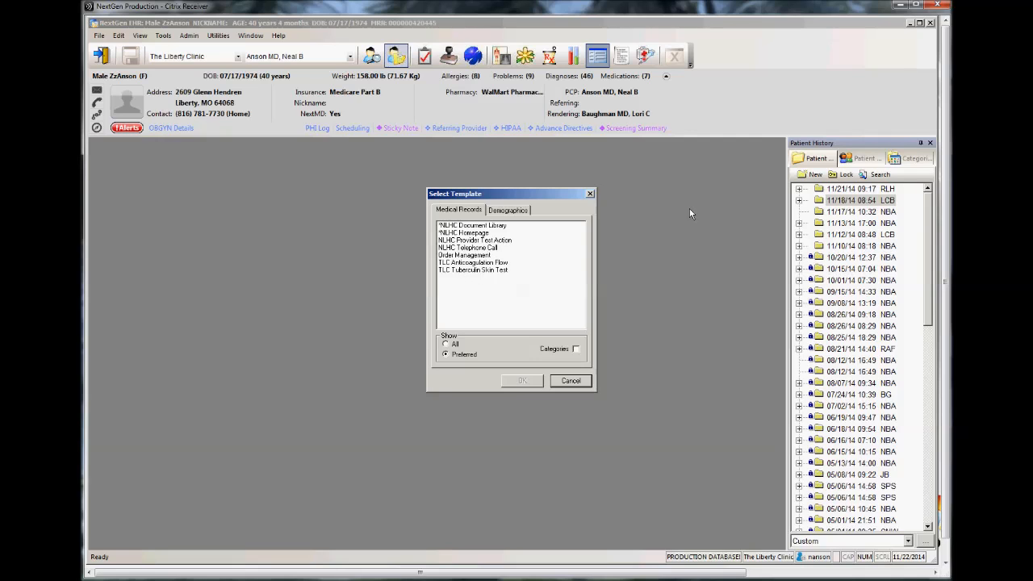
double_click(482, 240)
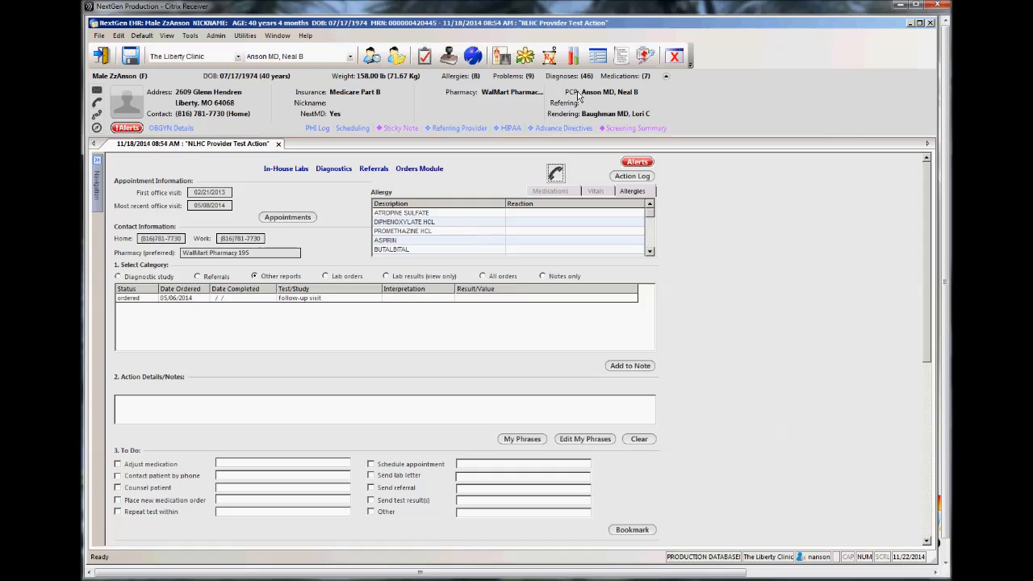
left_click(597, 56)
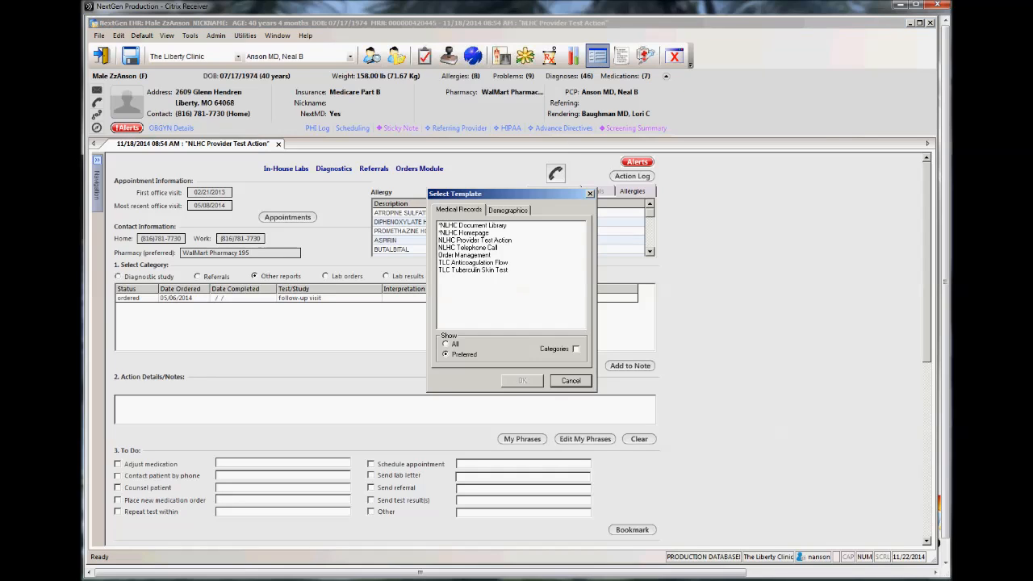
left_click(590, 193)
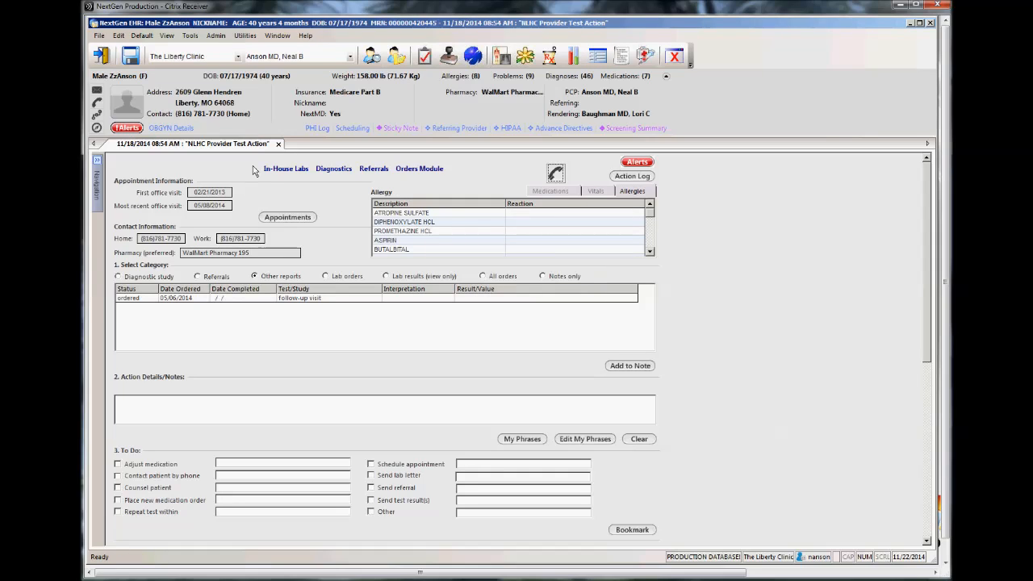
left_click(666, 77)
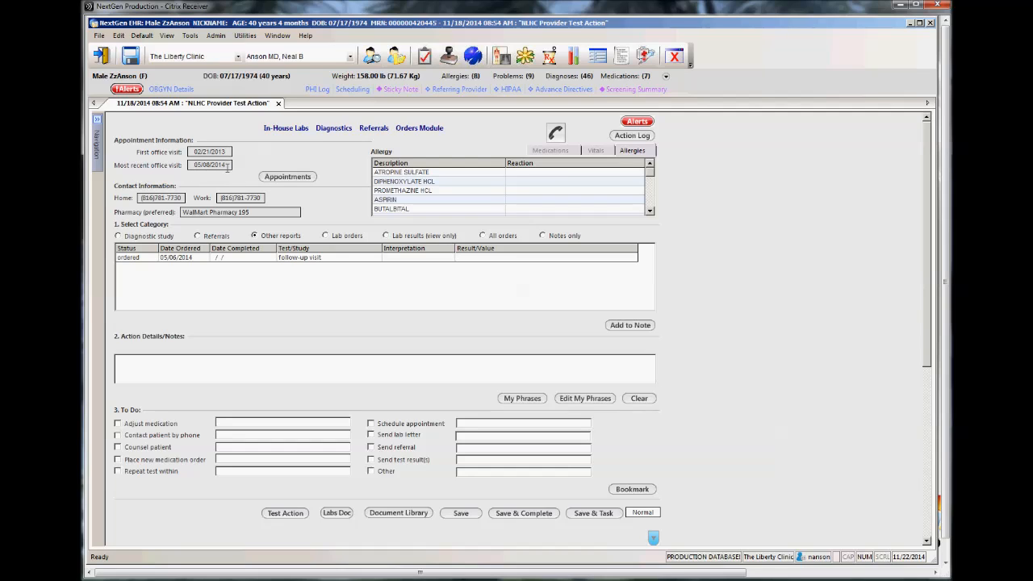
Step: Check the patient's scheduled appointments and look through the vitals, allergies and medications lists
left_click(292, 179)
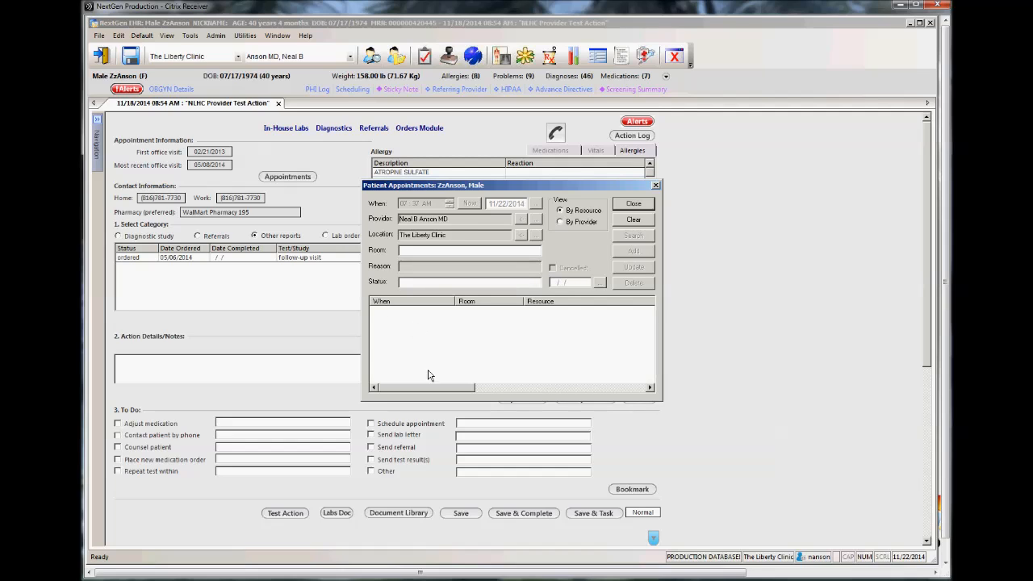
left_click(657, 186)
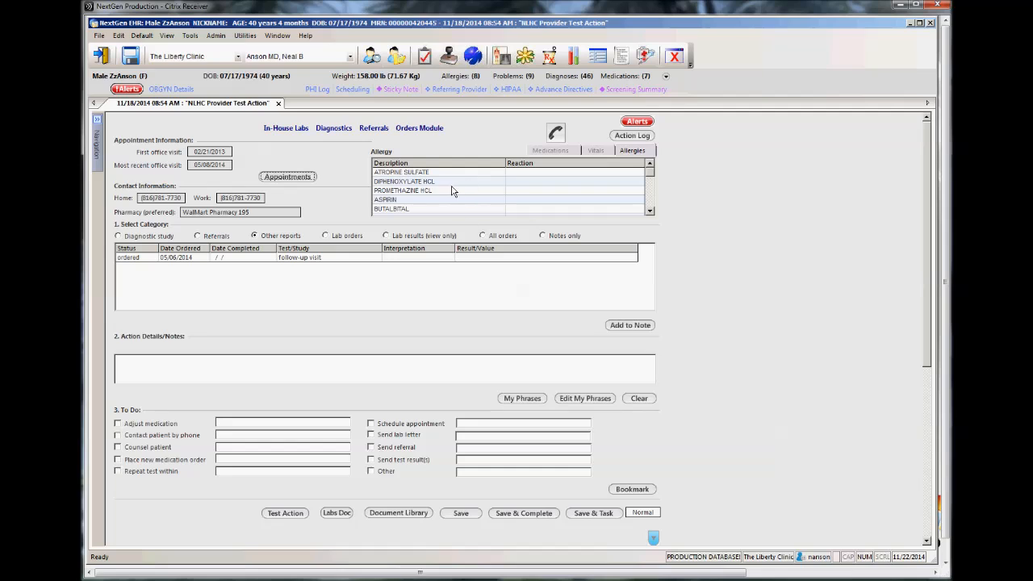
left_click(600, 153)
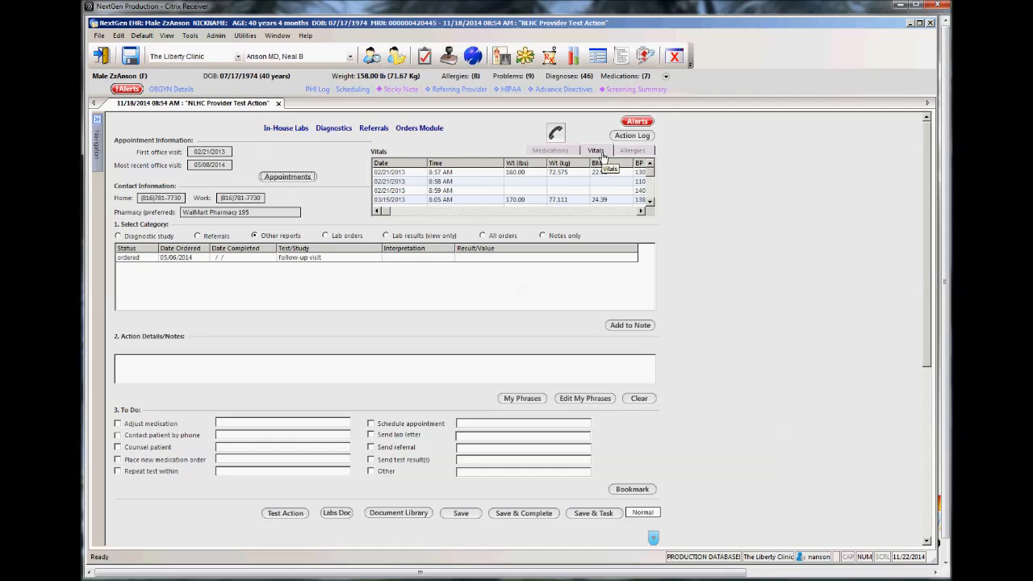
left_click(632, 151)
left_click(596, 151)
left_click(563, 152)
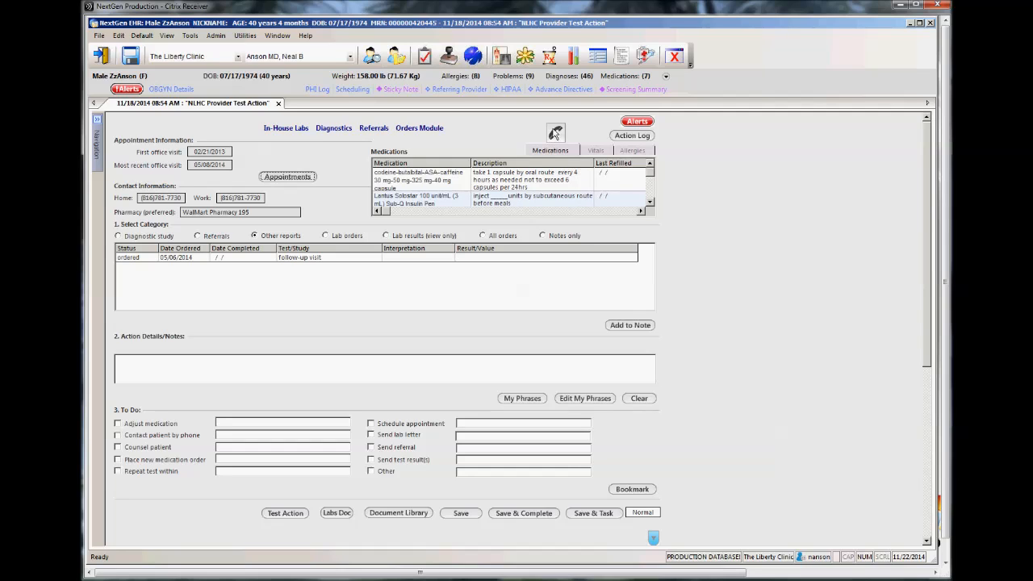
Step: View the telephone call template, close it, and reopen NLHC Provider Test Action from the 11/18/14 08:54 encounter
left_click(556, 134)
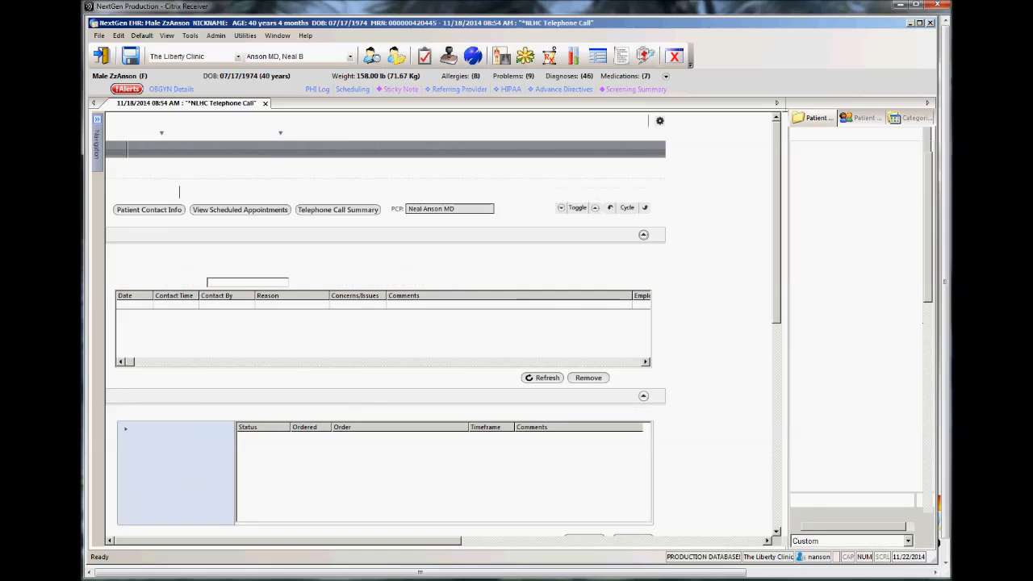
left_click(266, 105)
left_click(550, 321)
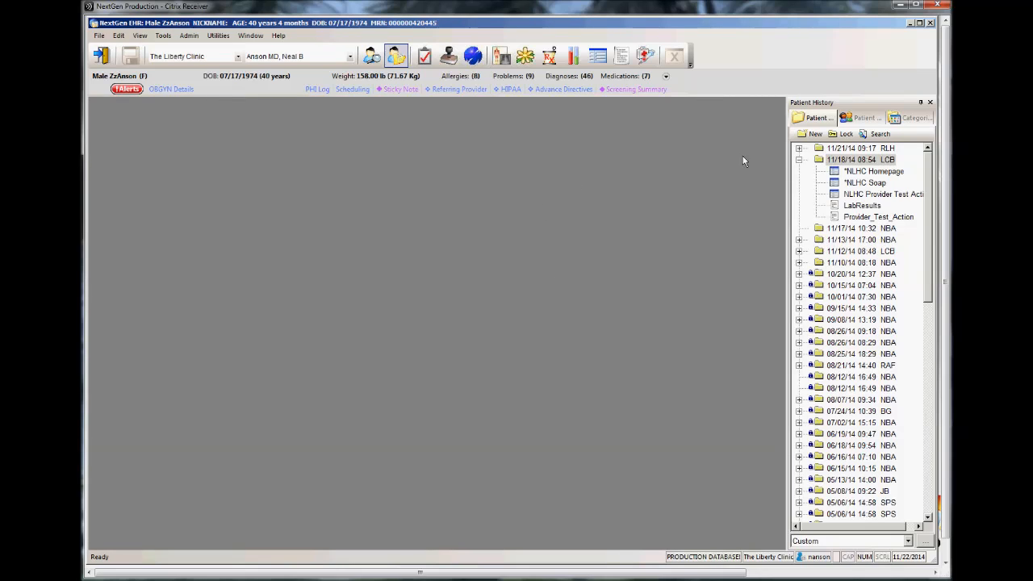
left_click(799, 149)
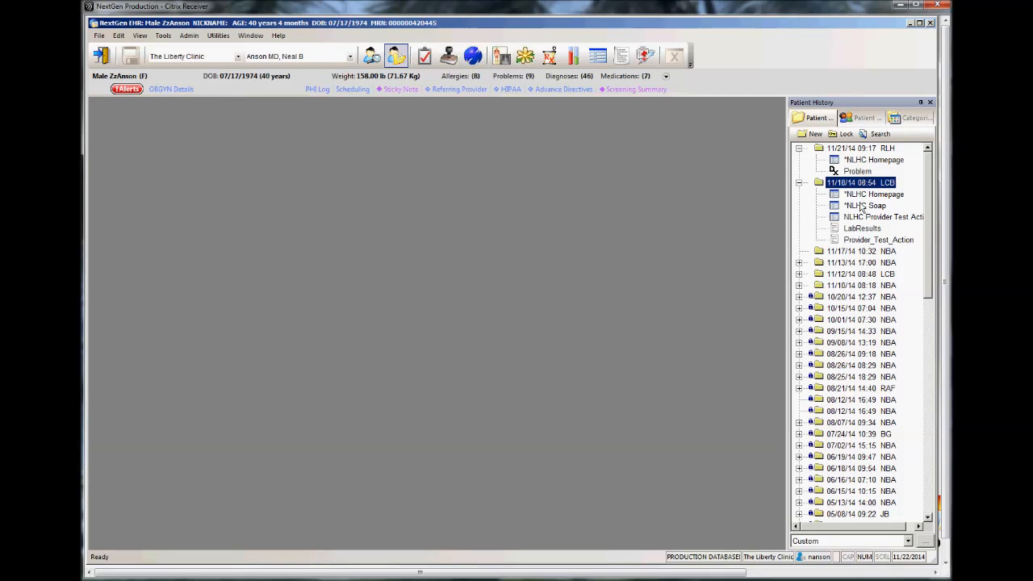
double_click(883, 216)
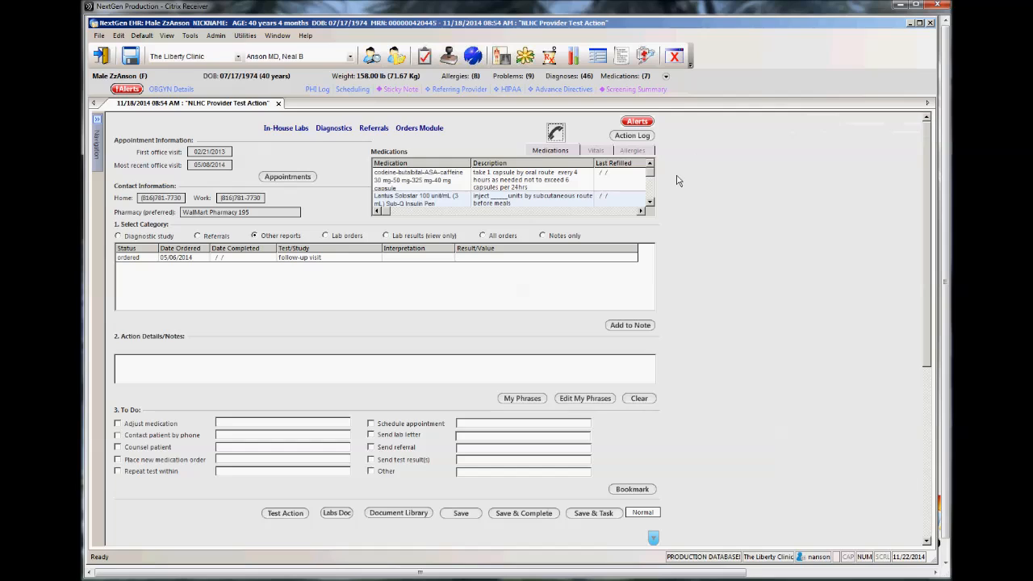
Step: Review the action log and the entries under every order category, finishing on Lab results (view only)
left_click(632, 136)
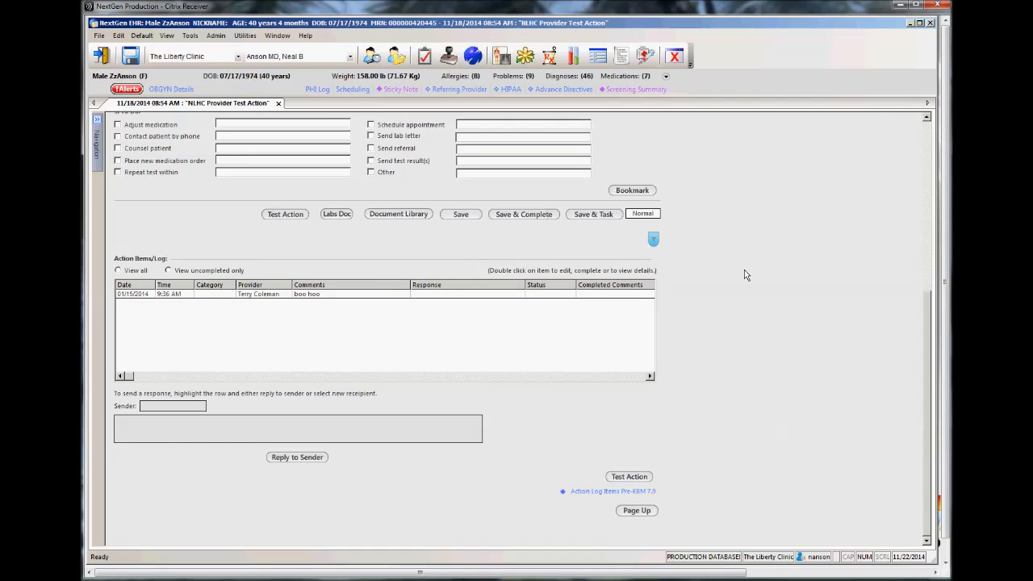
scroll(746, 275, "up", 8)
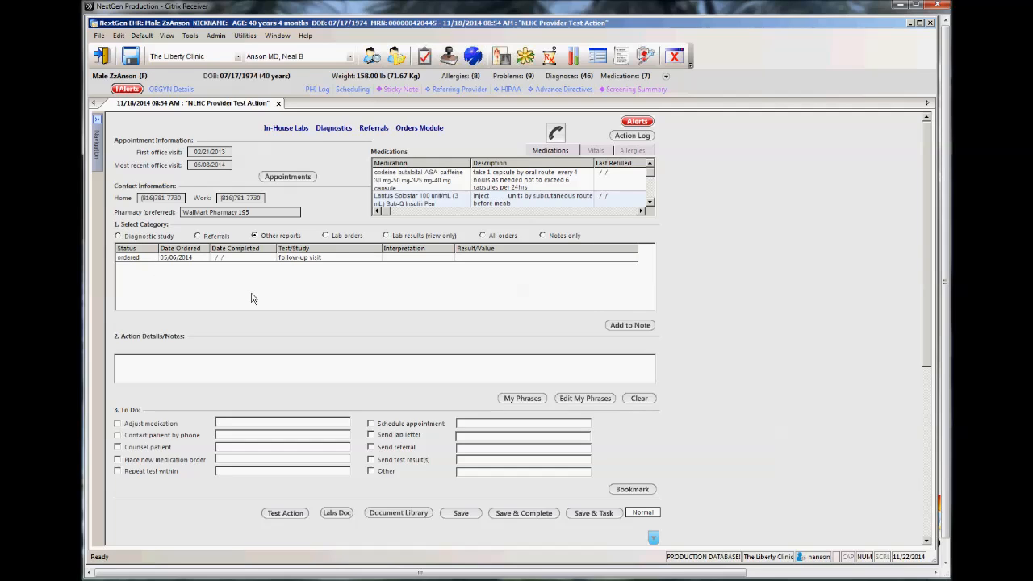
left_click(118, 236)
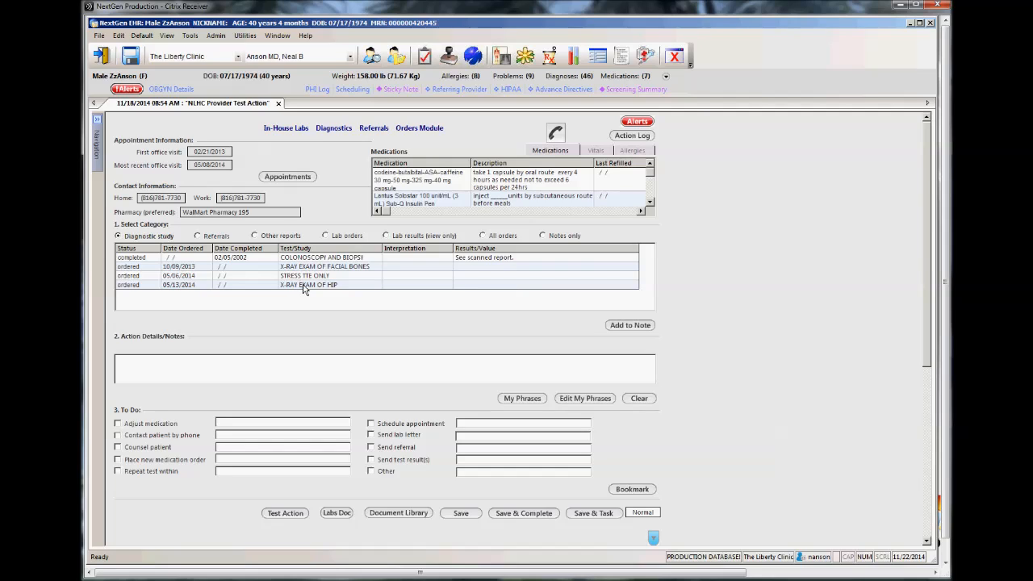
left_click(198, 236)
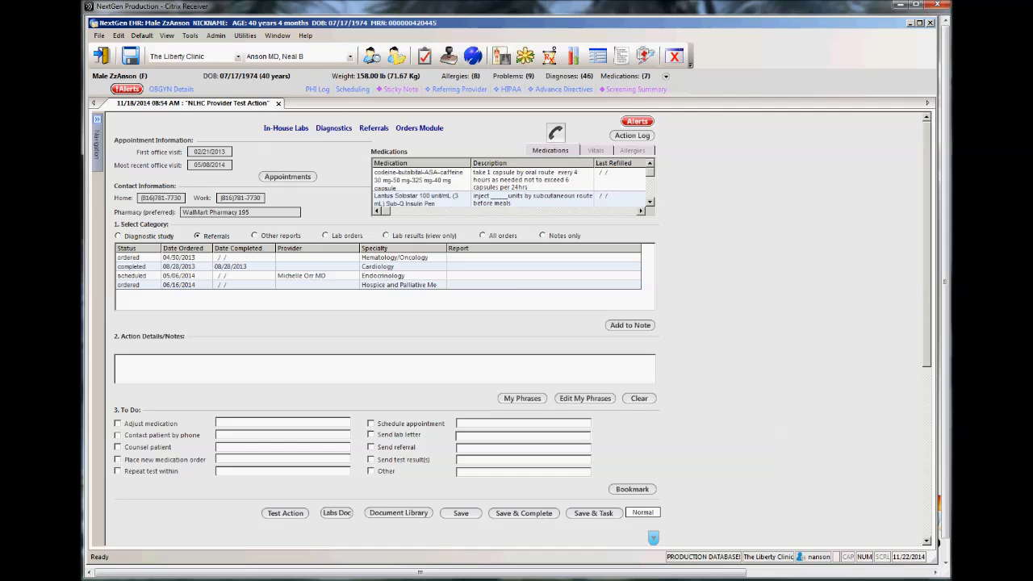
left_click(254, 236)
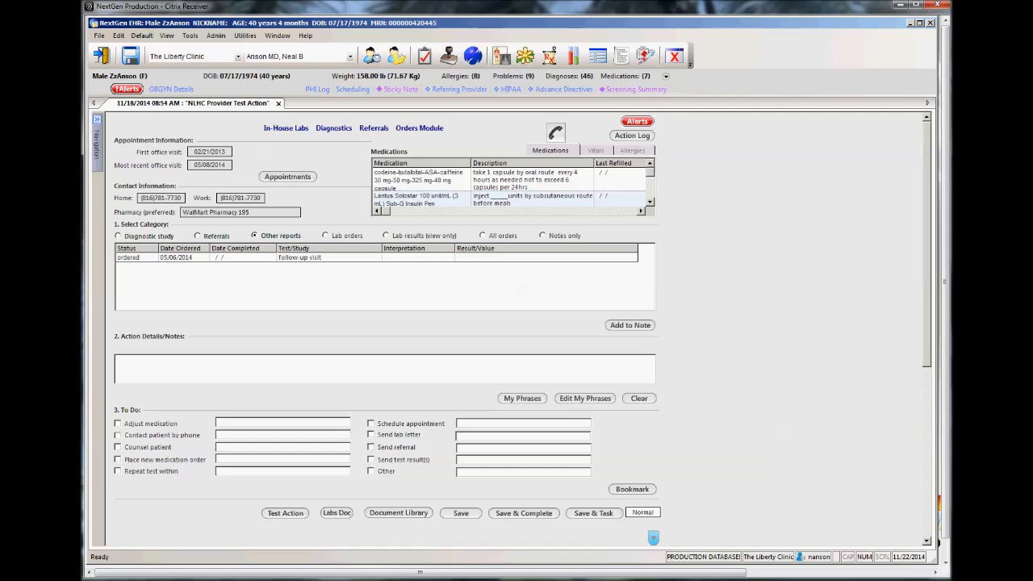
left_click(326, 236)
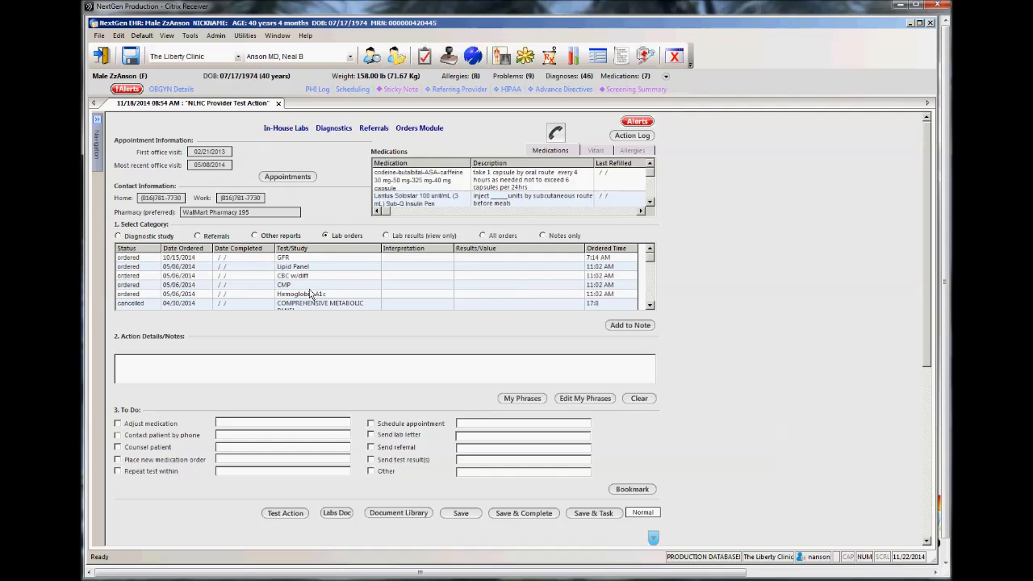
left_click(391, 236)
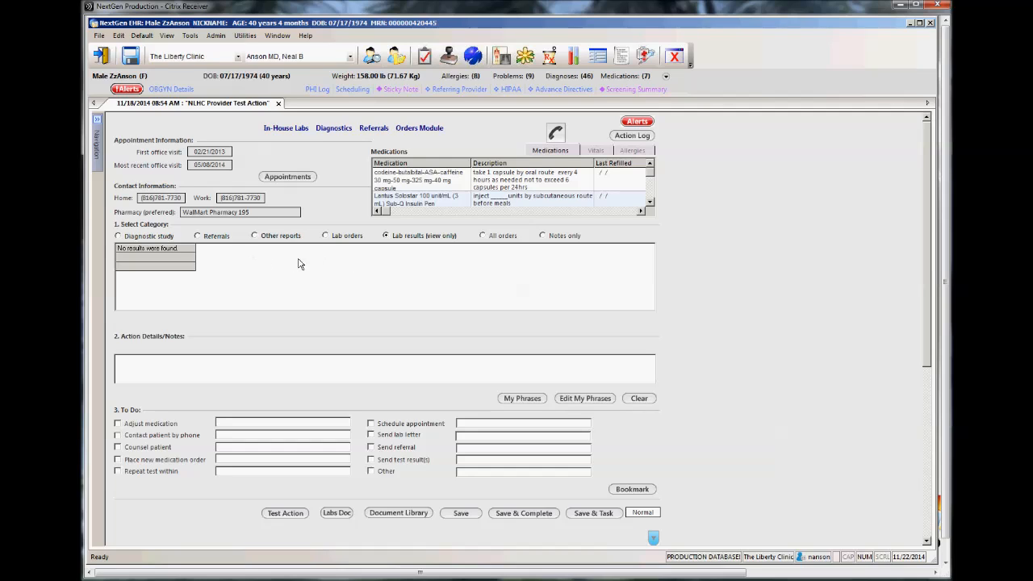
left_click(484, 236)
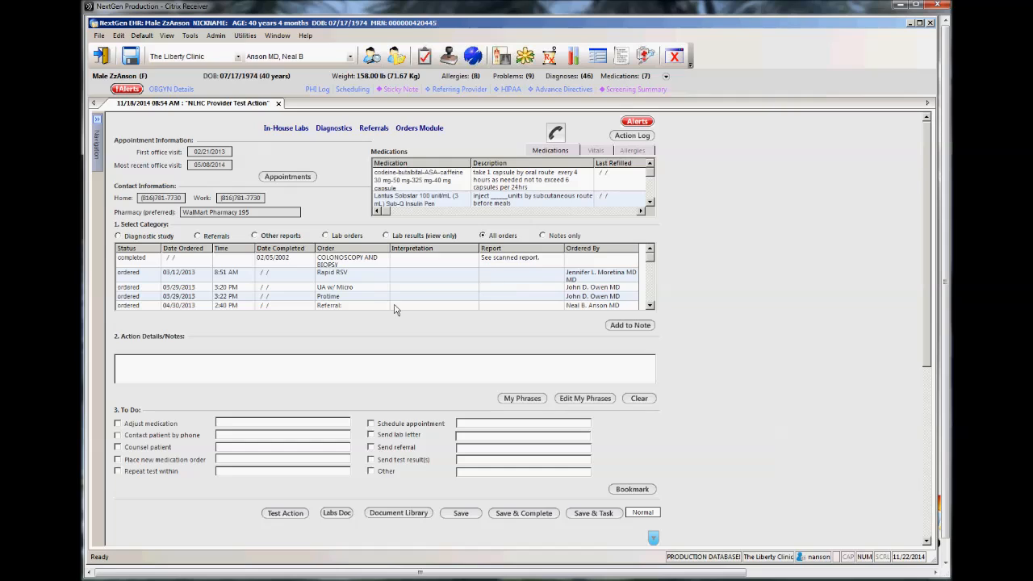
left_click(542, 236)
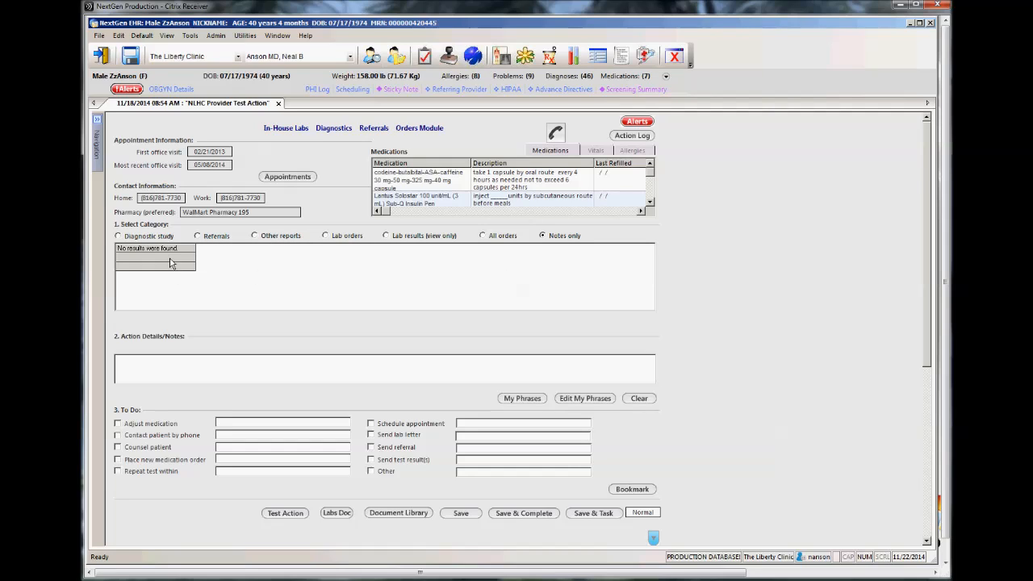
left_click(386, 239)
Step: Add an Adjust medication to-do for NEXIUM with the instruction "stop med"
left_click(118, 423)
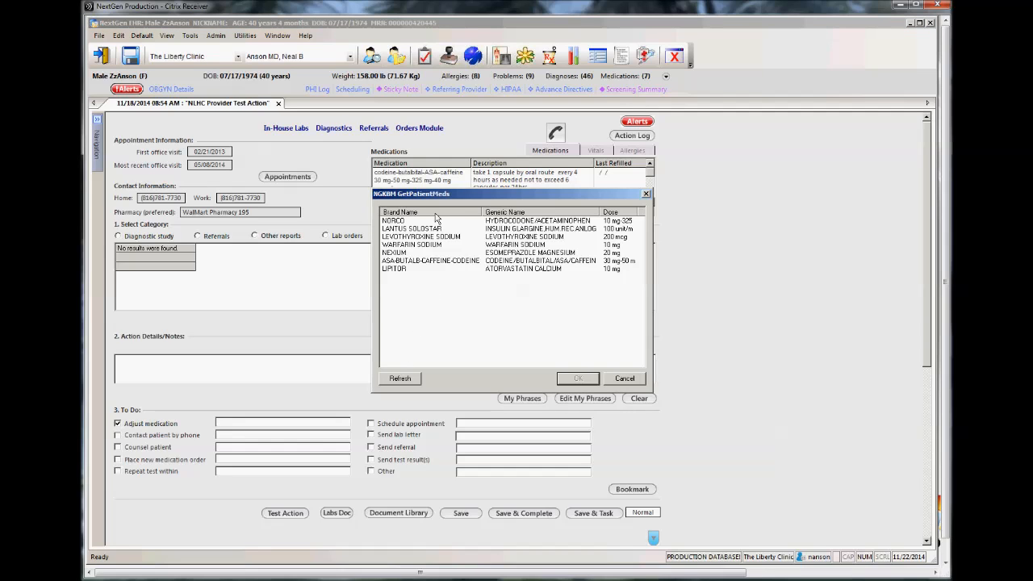
left_click(403, 253)
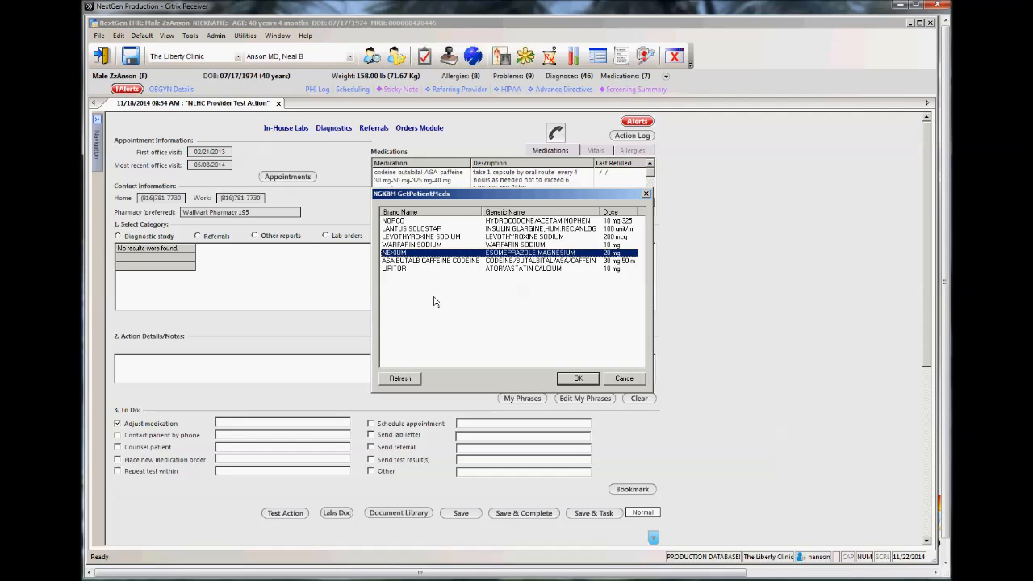
left_click(578, 379)
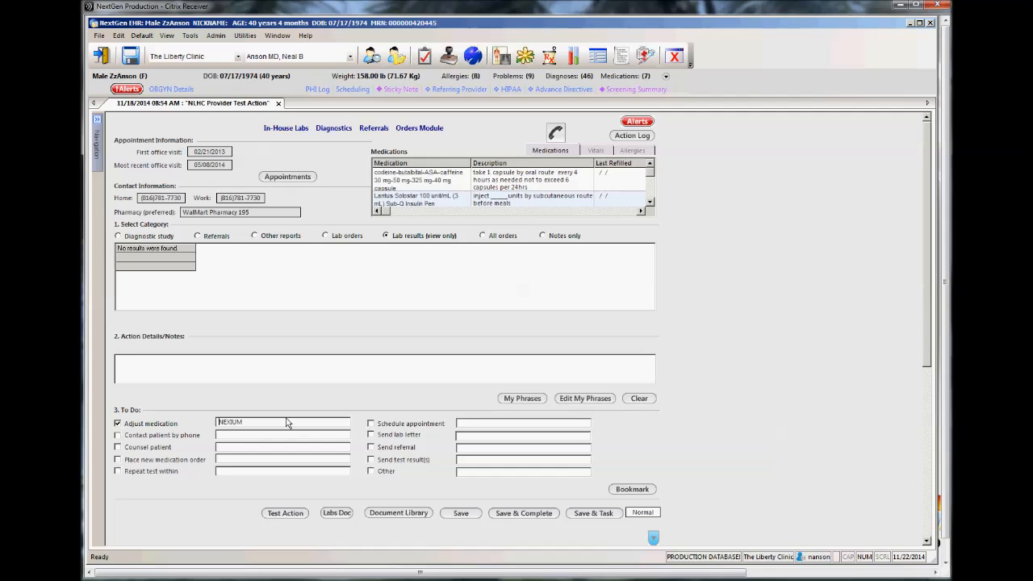
left_click(280, 423)
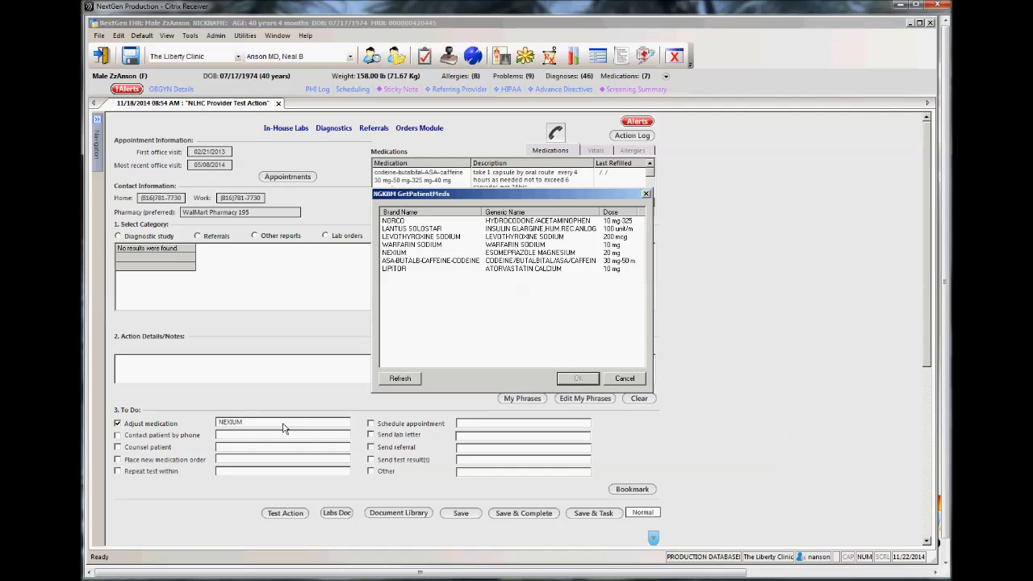
left_click(614, 378)
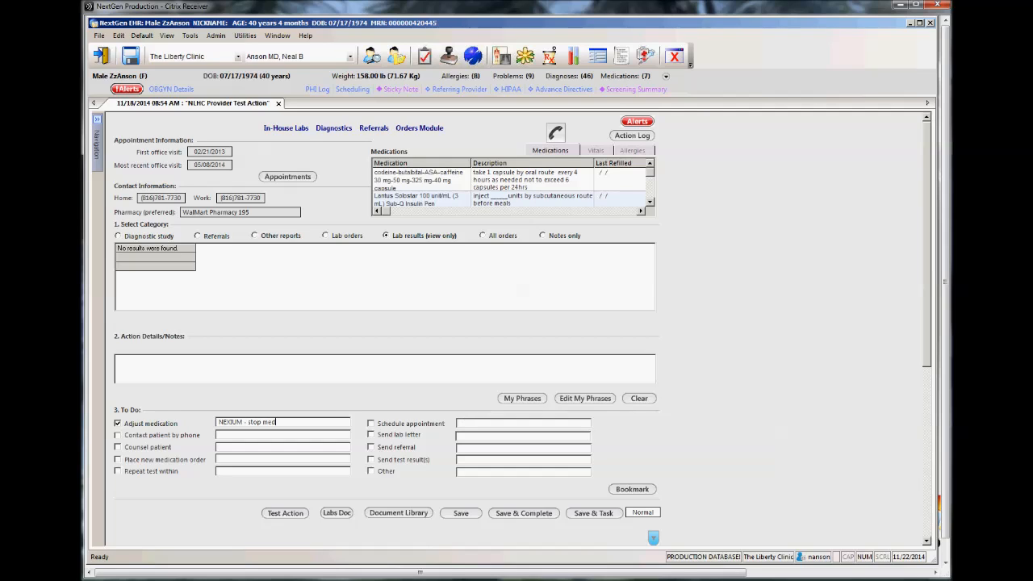
Step: View the preset choices for the Contact patient by phone and Repeat test within to-dos, leaving both to-dos unselected
left_click(117, 435)
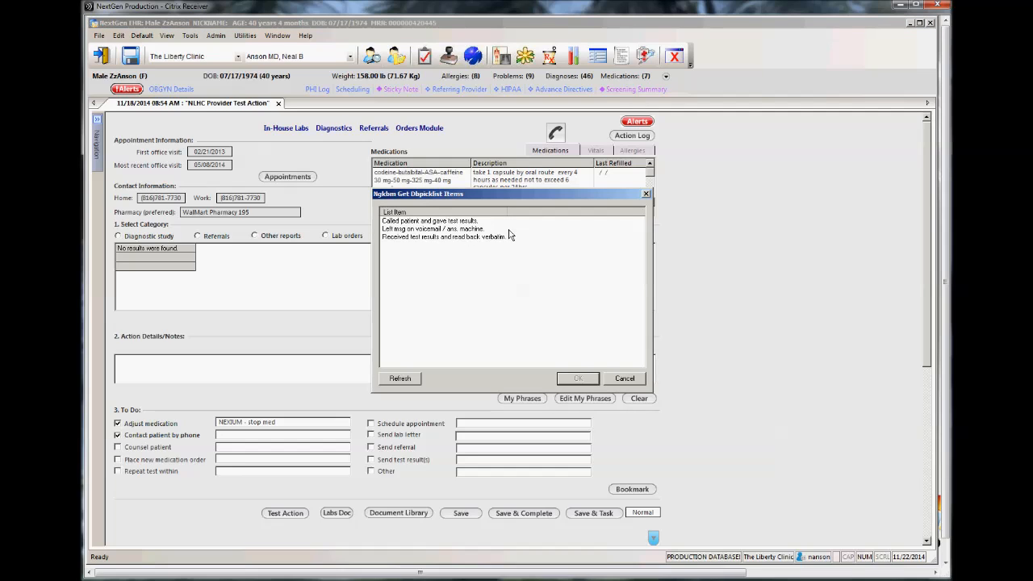
left_click(645, 194)
left_click(119, 436)
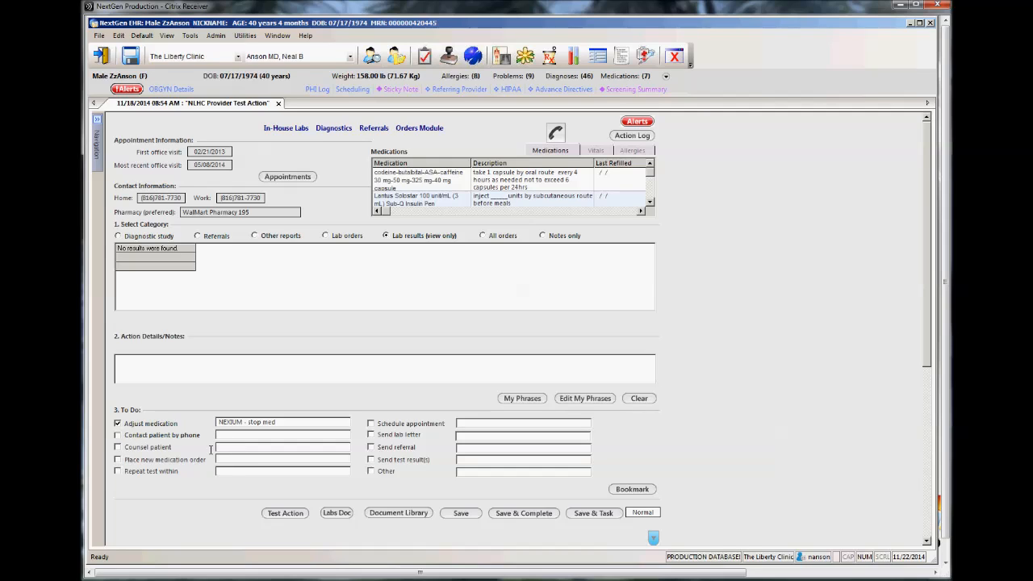
left_click(134, 474)
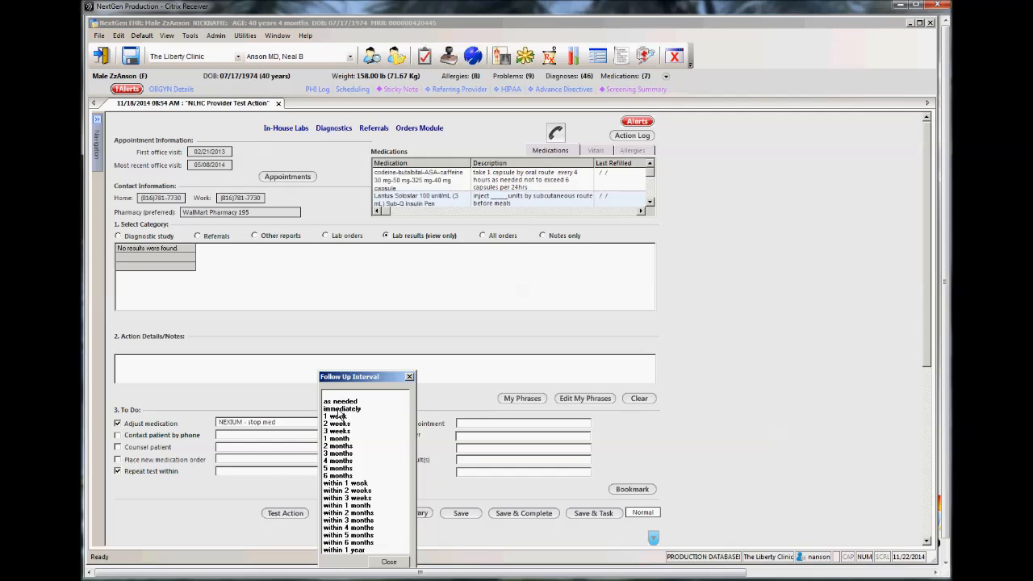
left_click(409, 377)
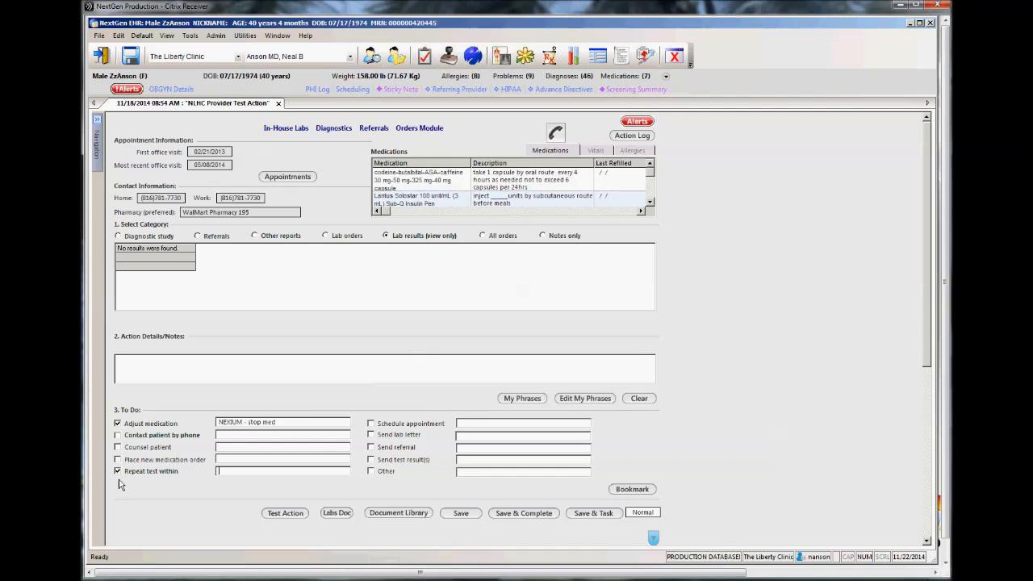
Step: View the Schedule appointment intervals and Send referral specialties, leaving these to-dos and Send test result(s) unselected
left_click(371, 424)
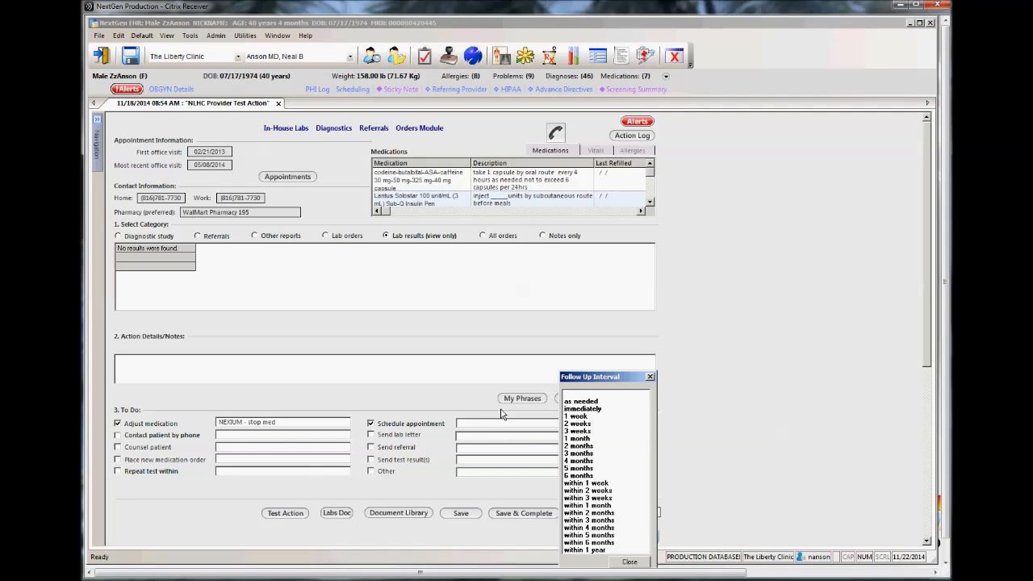
left_click(651, 377)
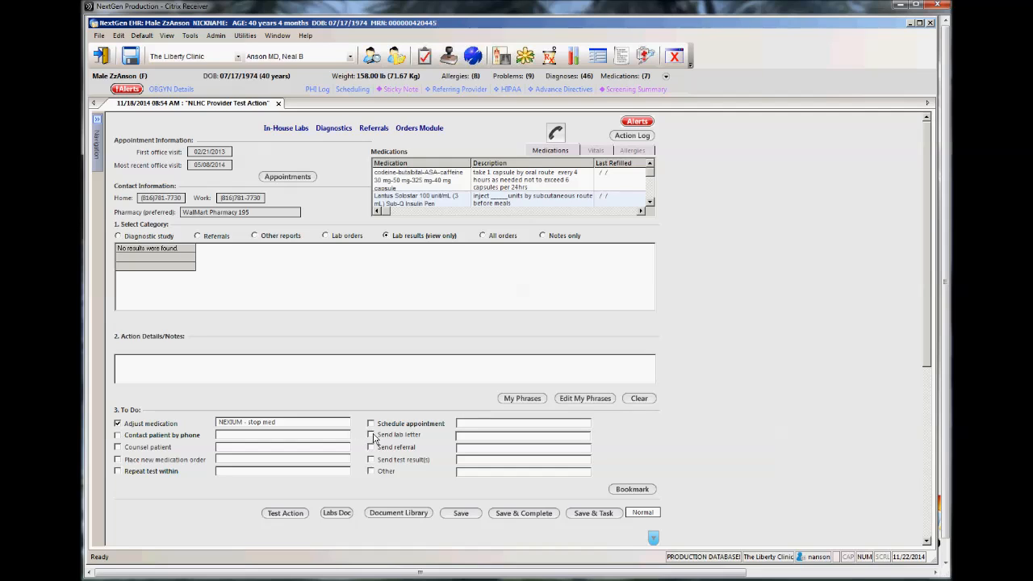
left_click(372, 447)
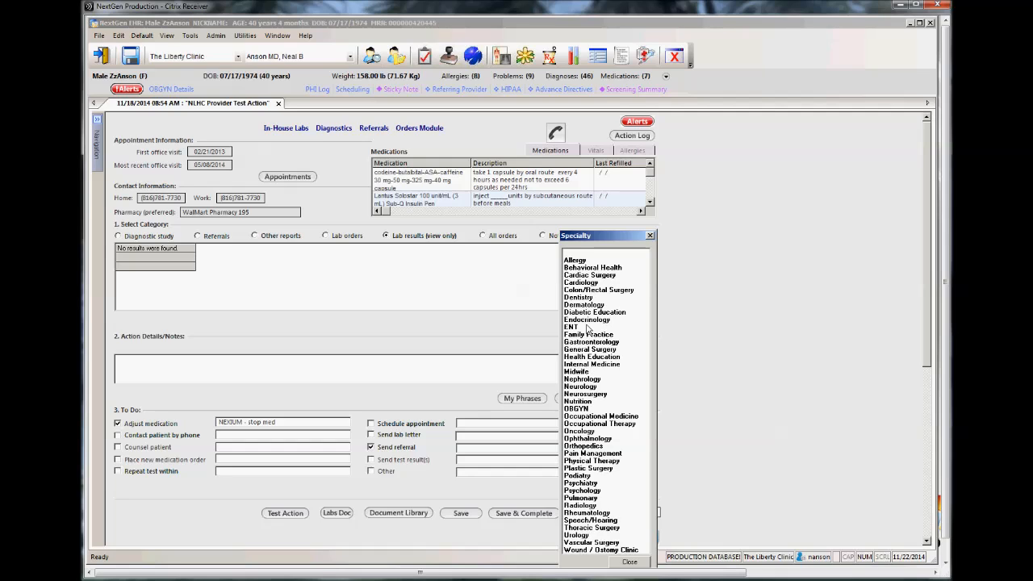
left_click(651, 236)
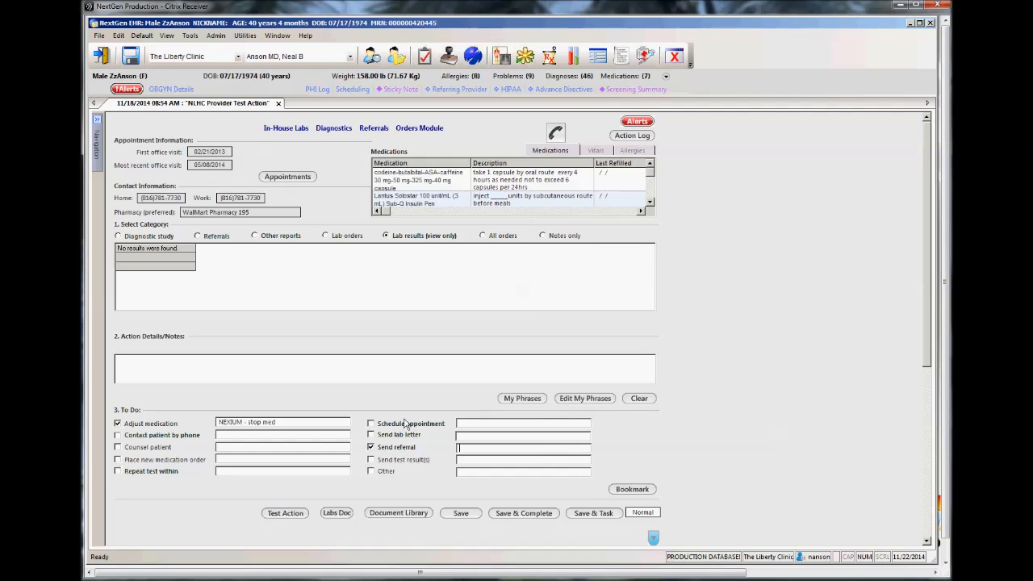
left_click(372, 448)
left_click(371, 460)
left_click(371, 461)
Step: Look over the Document Library's documents and letters, close it, and view the available task priorities without changing the priority
scroll(686, 444, "down", 3)
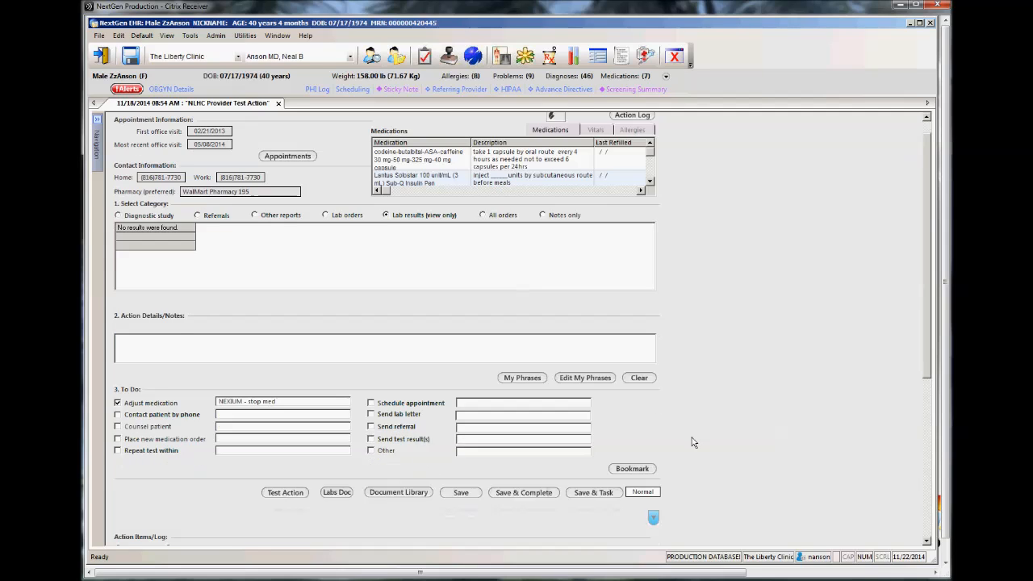
scroll(692, 443, "down", 2)
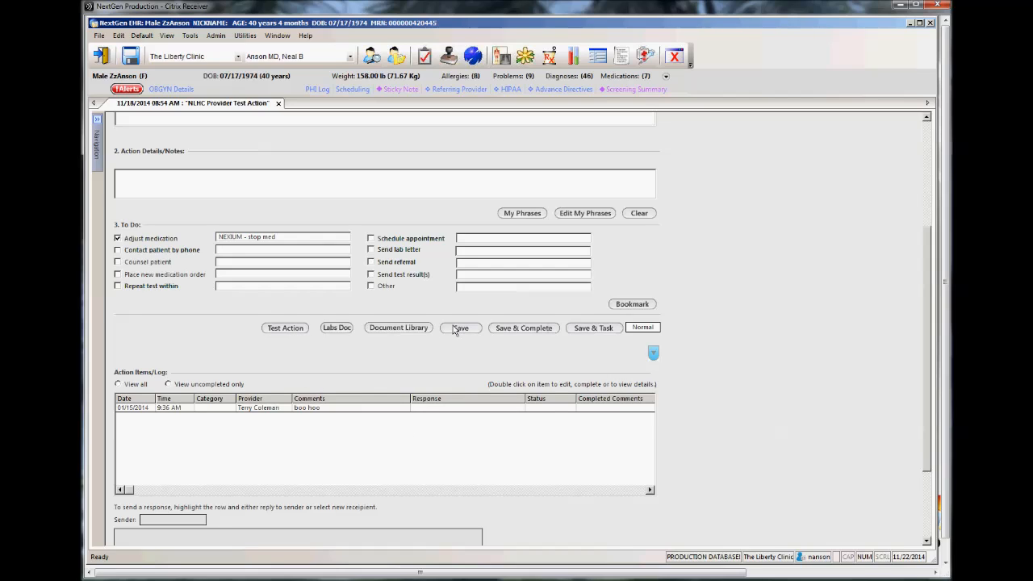
left_click(407, 330)
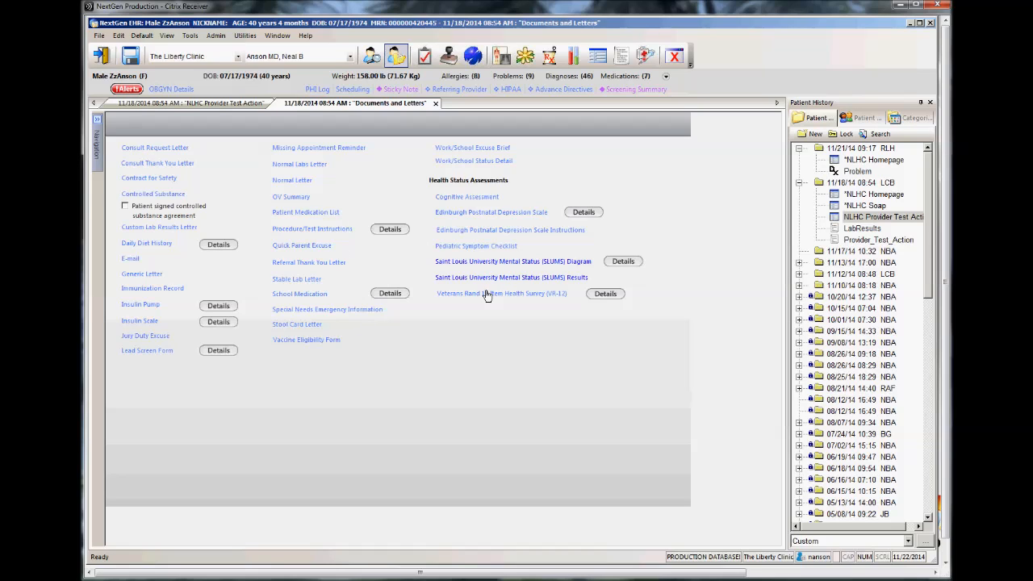
left_click(436, 104)
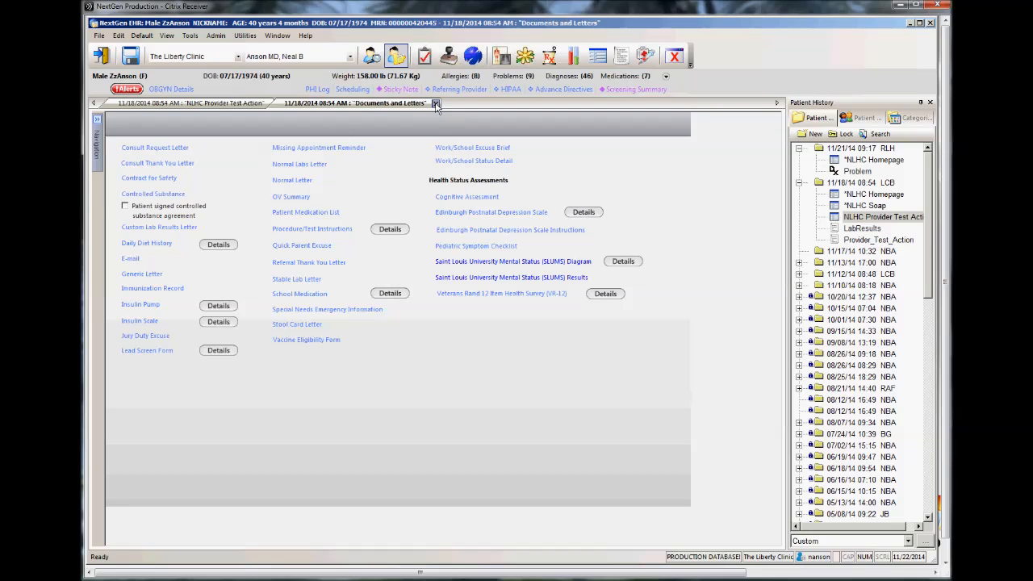
left_click(543, 318)
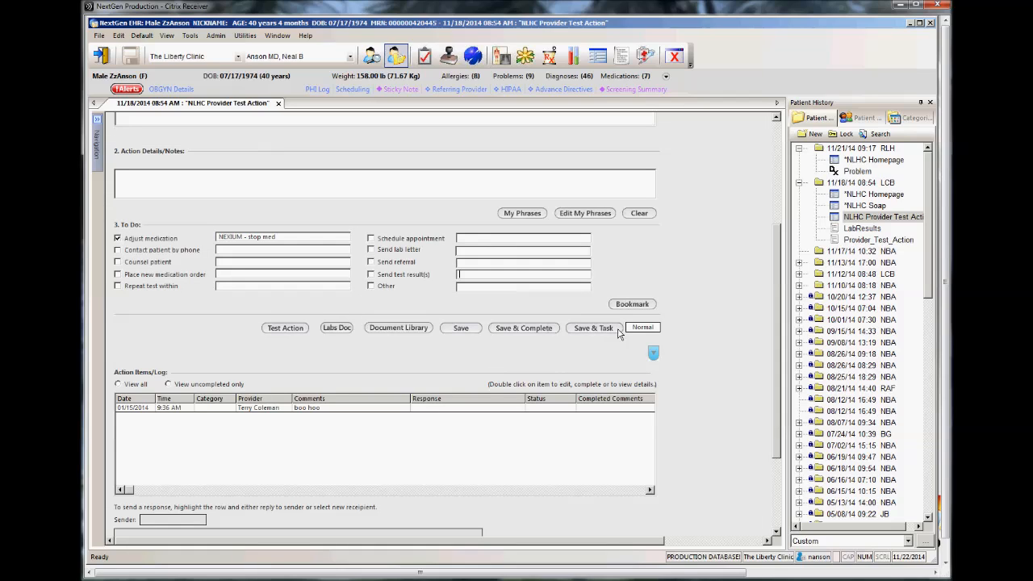
left_click(643, 328)
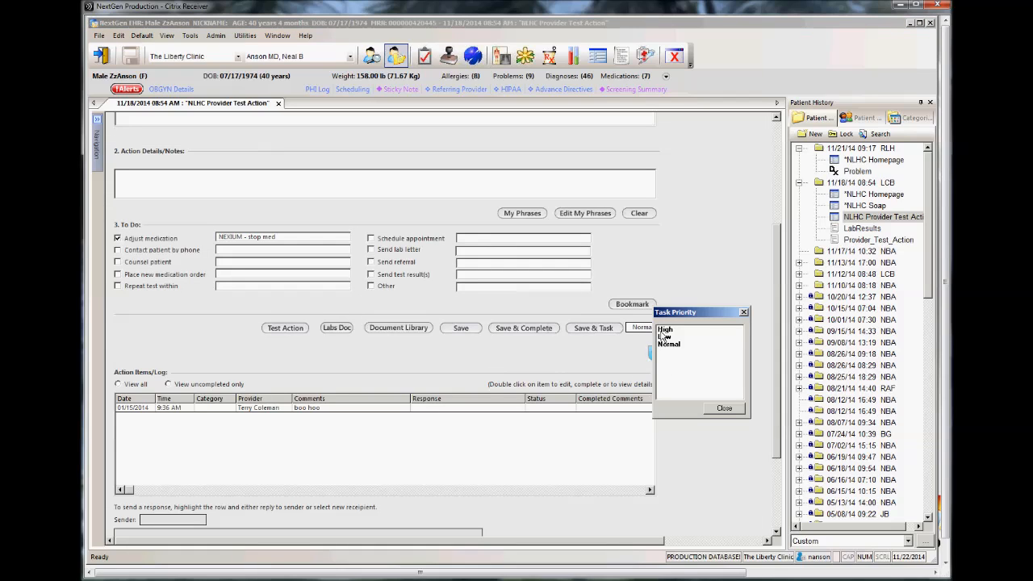
left_click(744, 313)
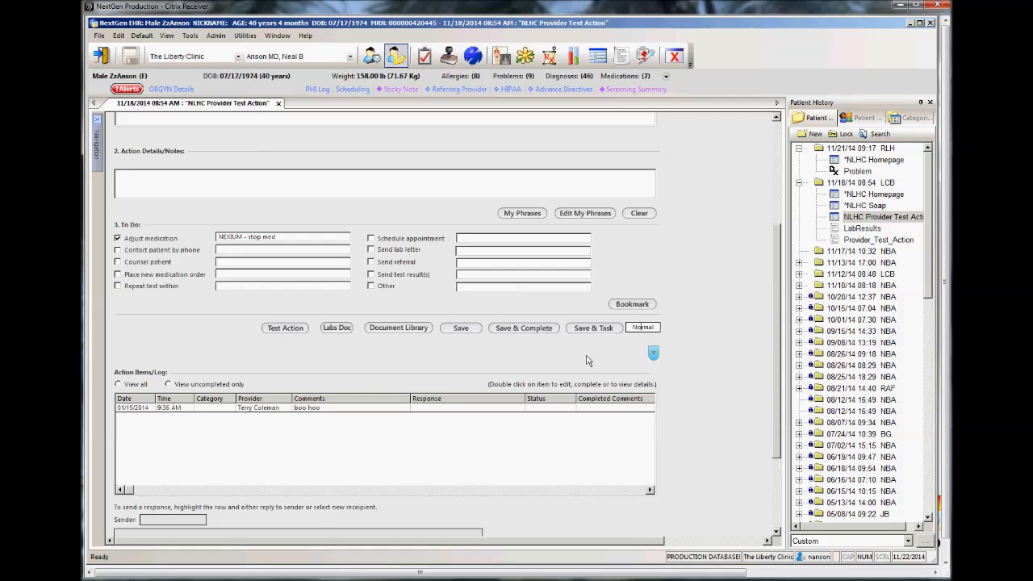
Step: Switch the Action Items/Log list between View all and View uncompleted only, finishing on View all
scroll(545, 361, "down", 4)
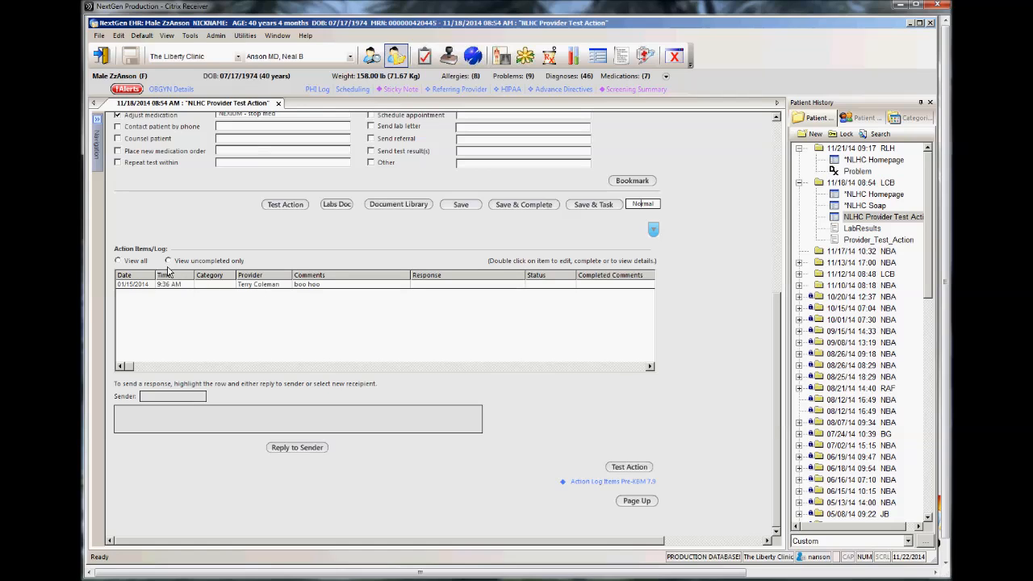
left_click(132, 261)
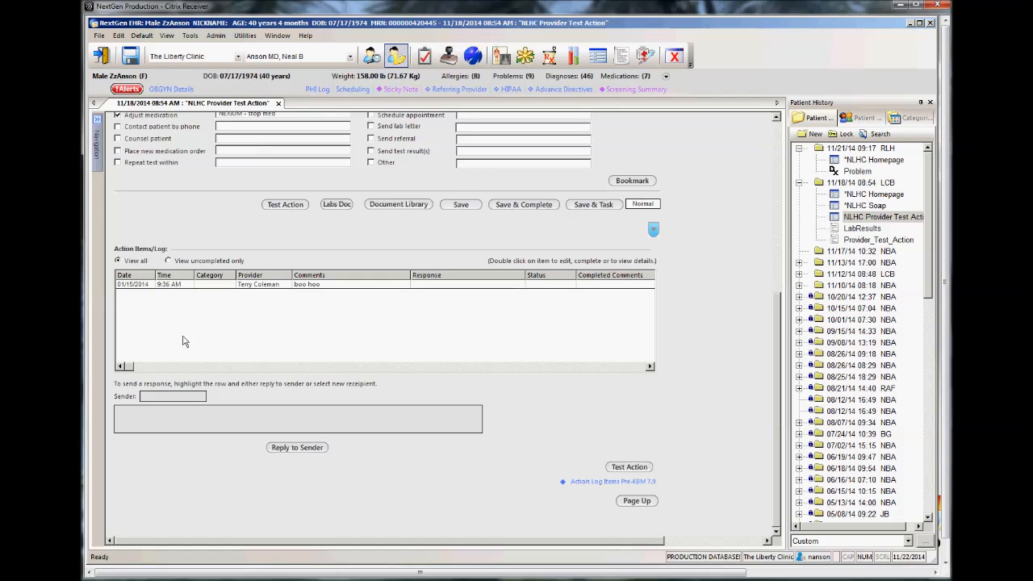
left_click(175, 263)
left_click(134, 262)
scroll(238, 297, "up", 3)
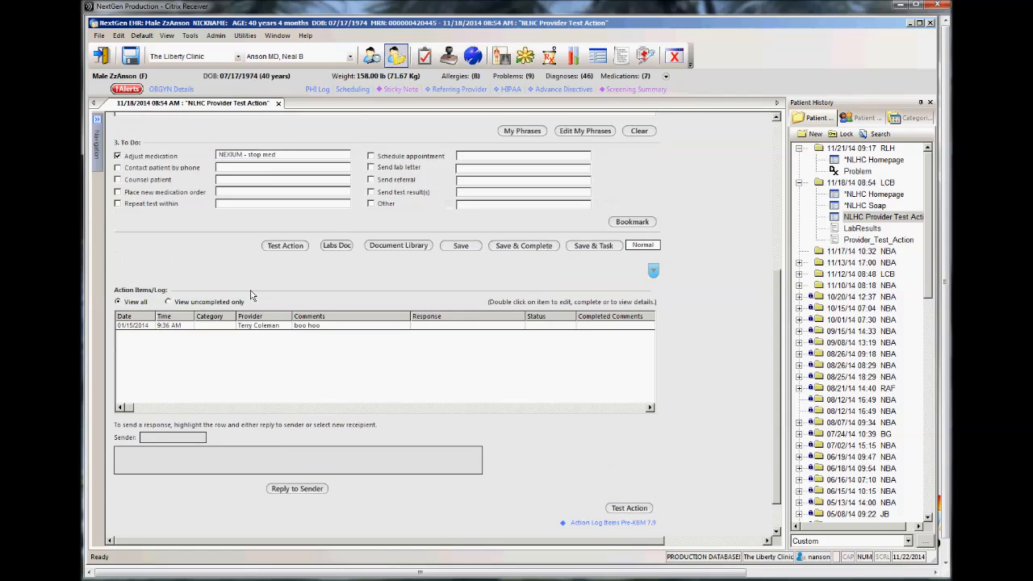
Step: Mark the 01/15/2014 action log item with the comment "boo hoo" as completed, save it and close its details
scroll(239, 297, "down", 2)
double_click(225, 326)
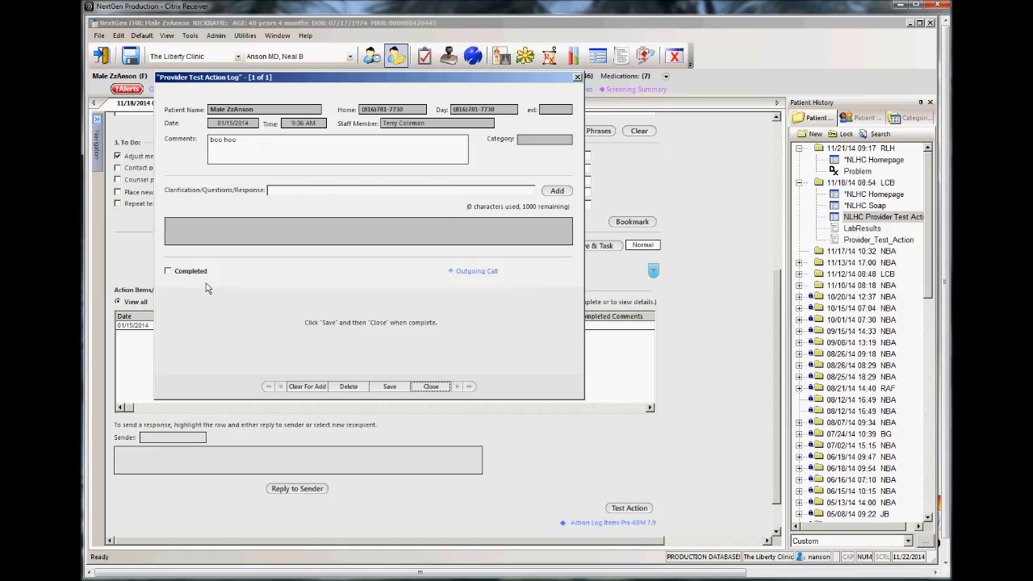
left_click(169, 271)
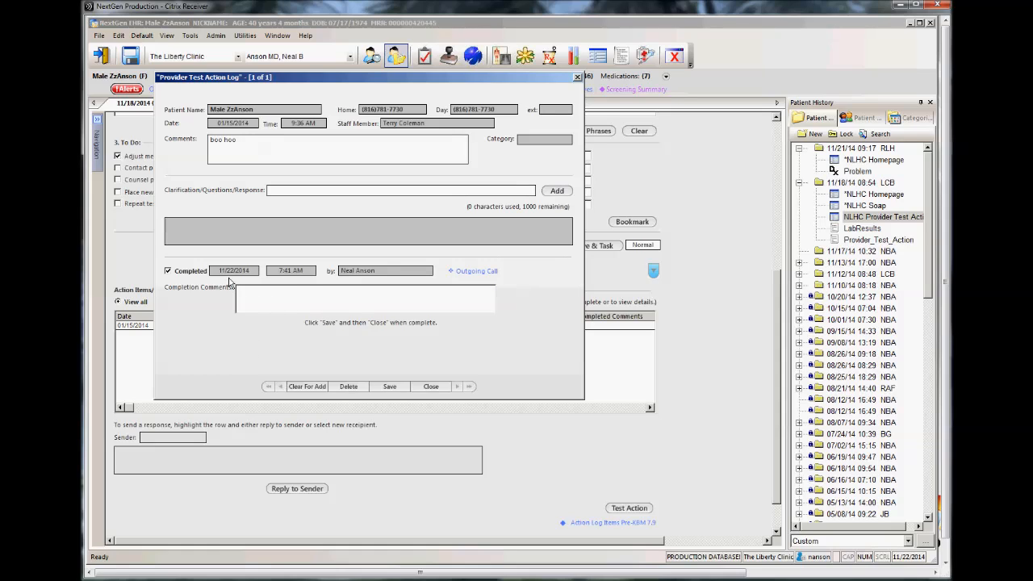
left_click(391, 388)
left_click(432, 387)
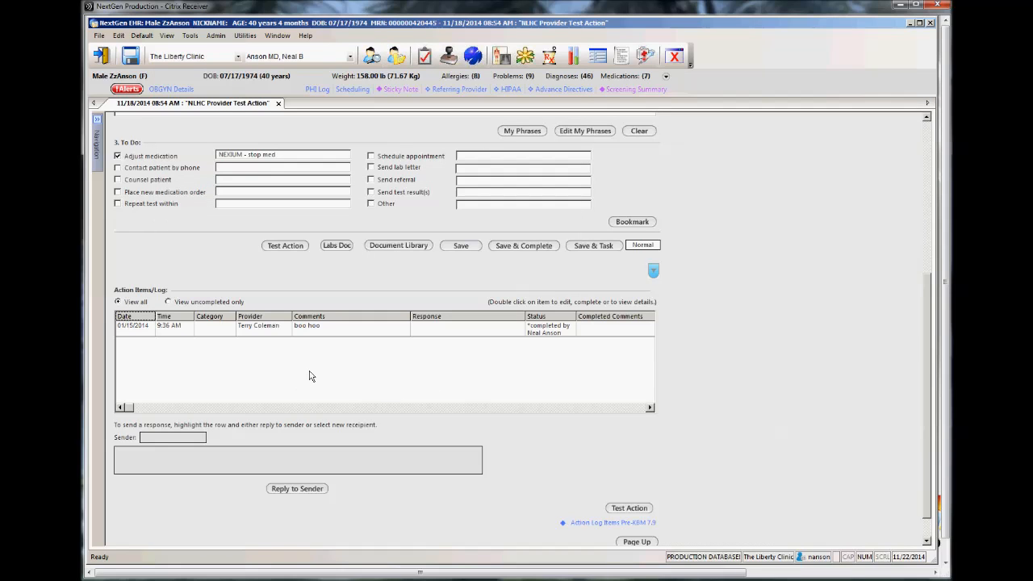
Step: Compare the action log's uncompleted and full lists, finishing on View uncompleted only, and look over the rest of the template
left_click(191, 303)
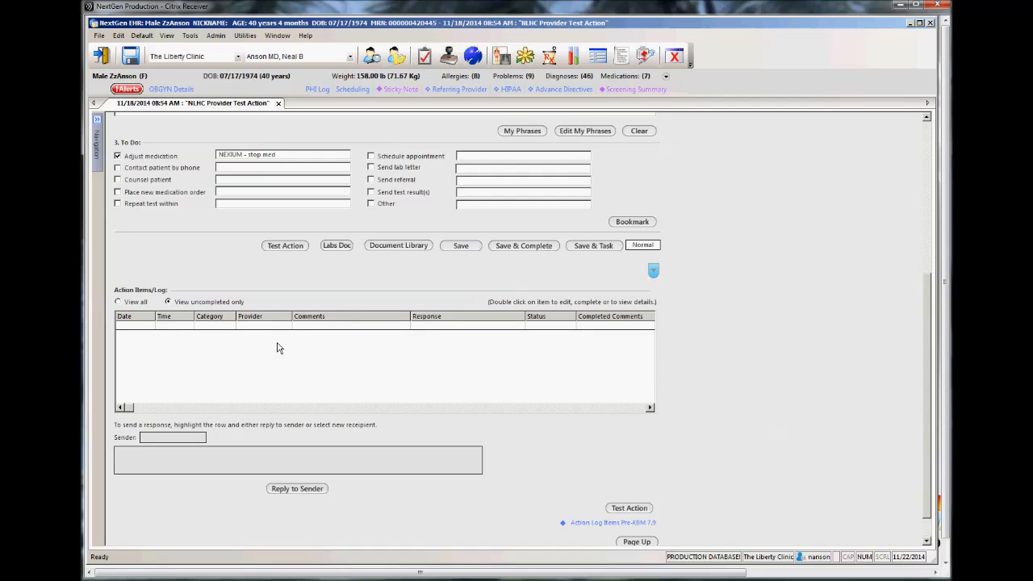
left_click(143, 304)
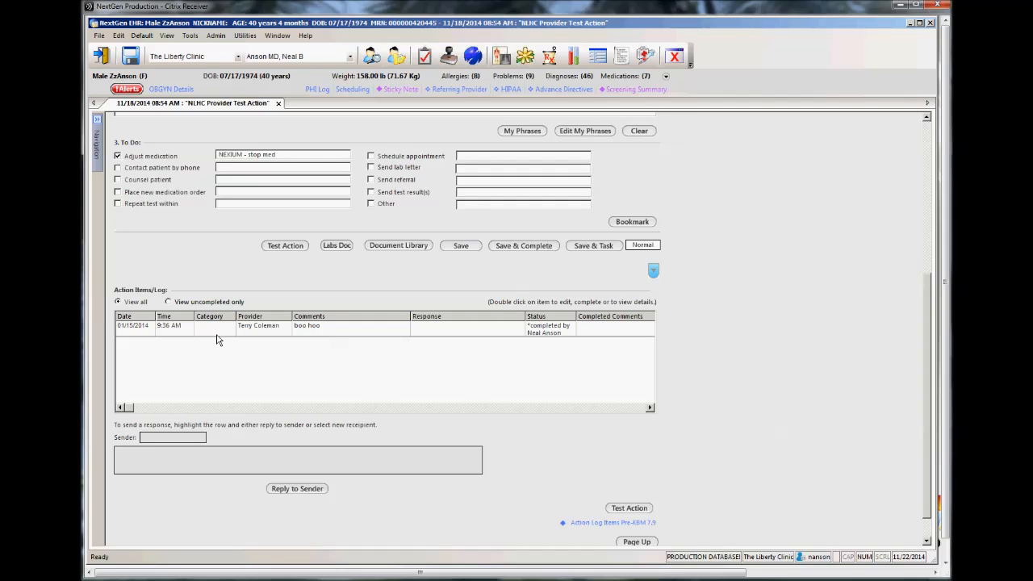
left_click(195, 304)
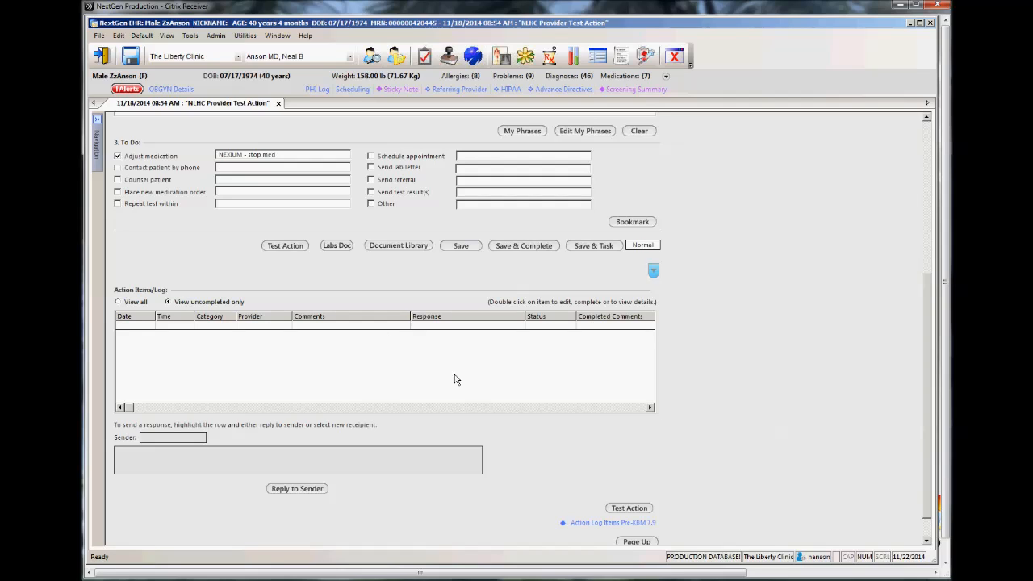
scroll(759, 401, "down", 1)
scroll(754, 397, "up", 4)
scroll(754, 397, "down", 4)
scroll(757, 398, "up", 5)
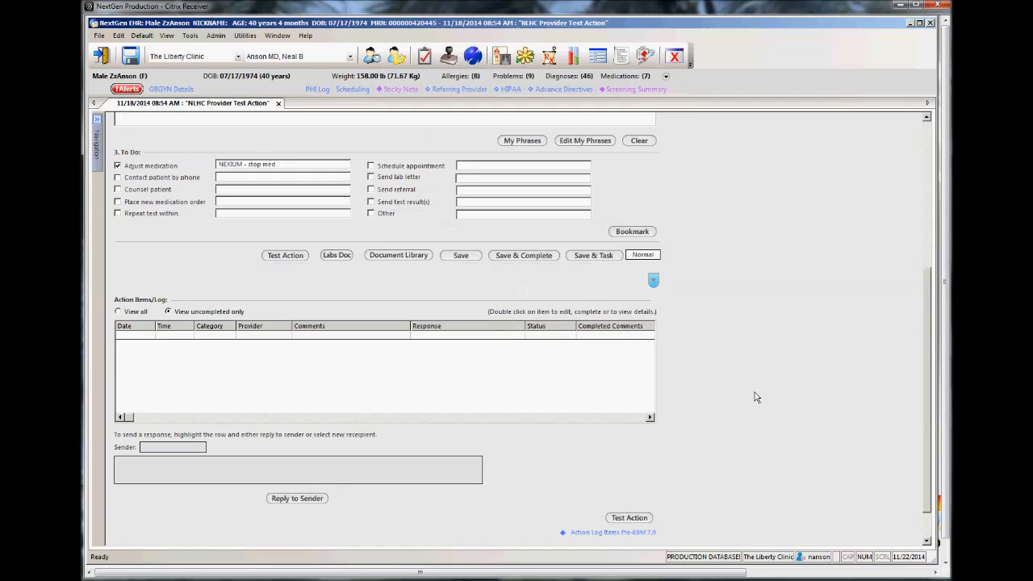
scroll(759, 400, "up", 3)
scroll(760, 402, "down", 8)
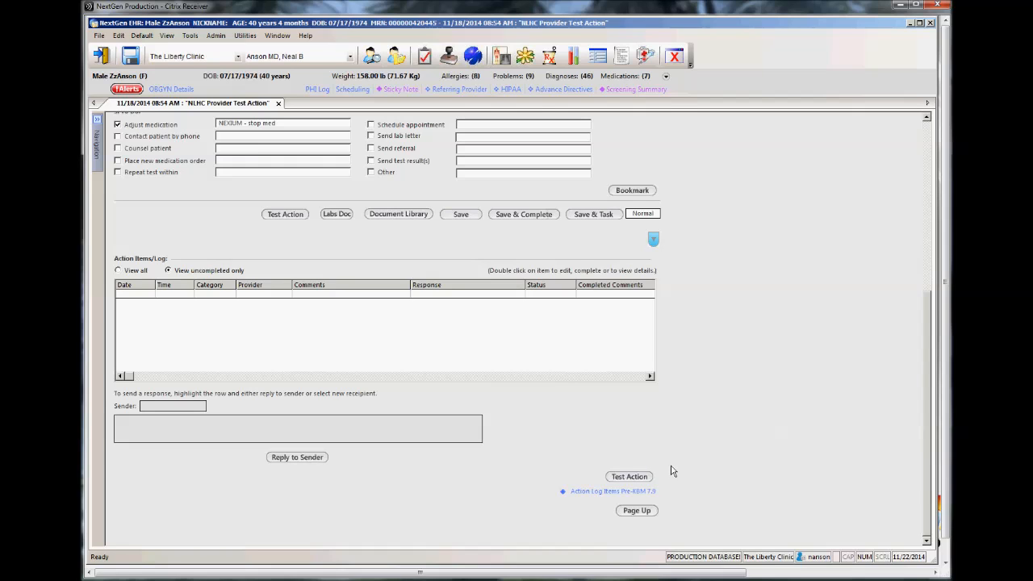
Step: Close the NLHC Provider Test Action template without saving its changes
scroll(672, 471, "up", 5)
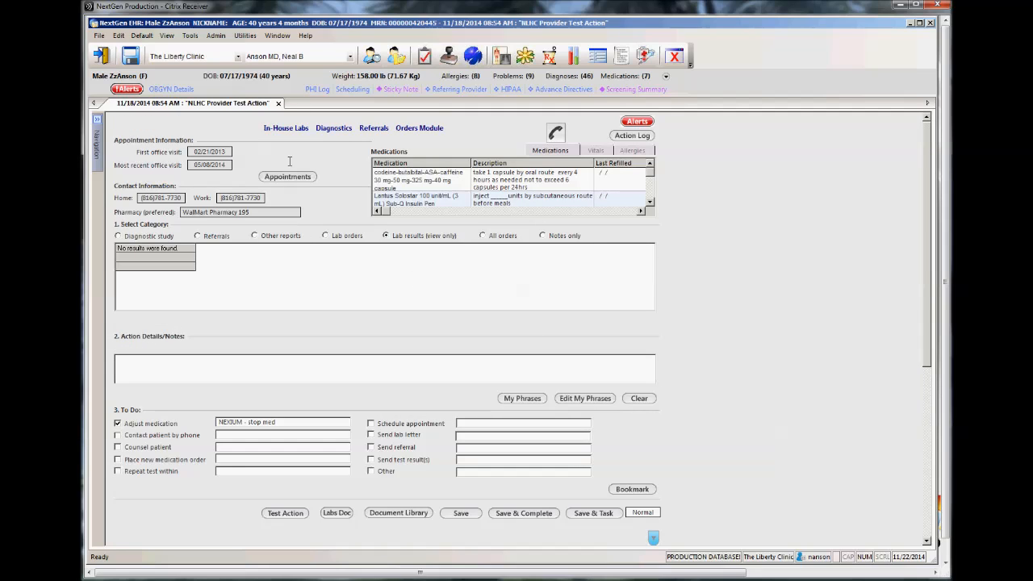
left_click(278, 106)
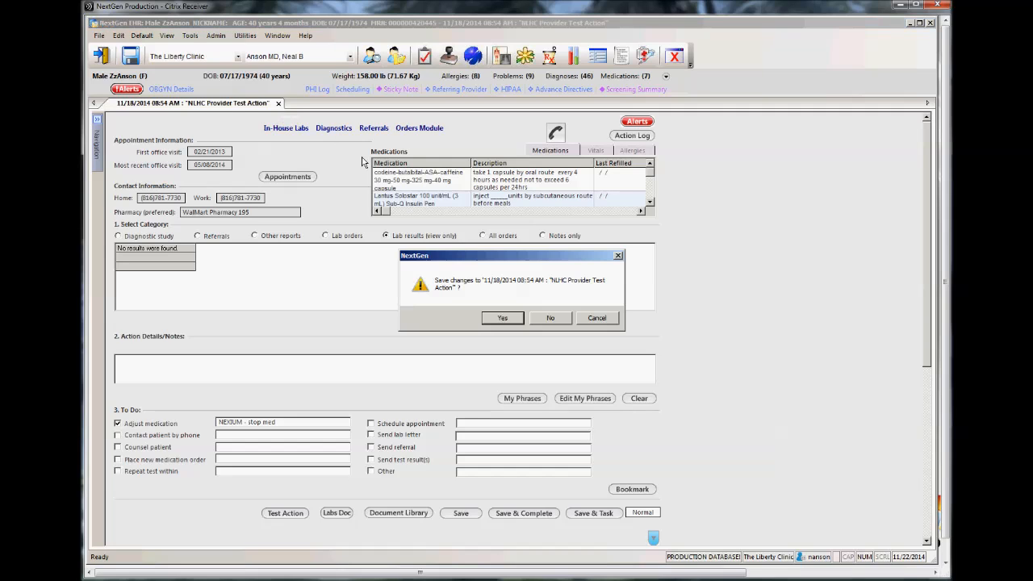
left_click(556, 321)
Step: Open the provider's Signoff Queue and enlarge its window to fill the workspace
left_click(449, 56)
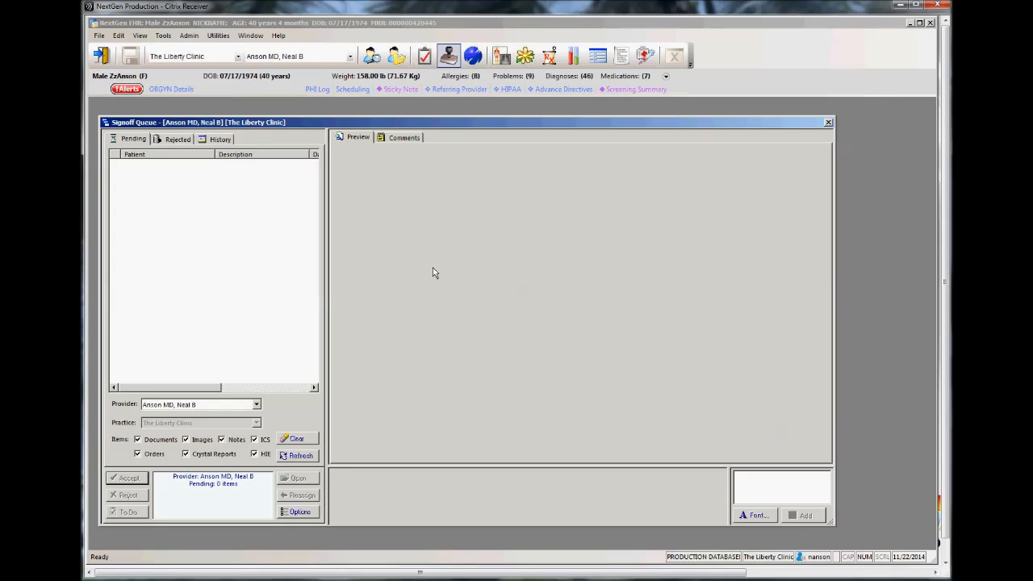
left_click_drag(545, 123, 539, 107)
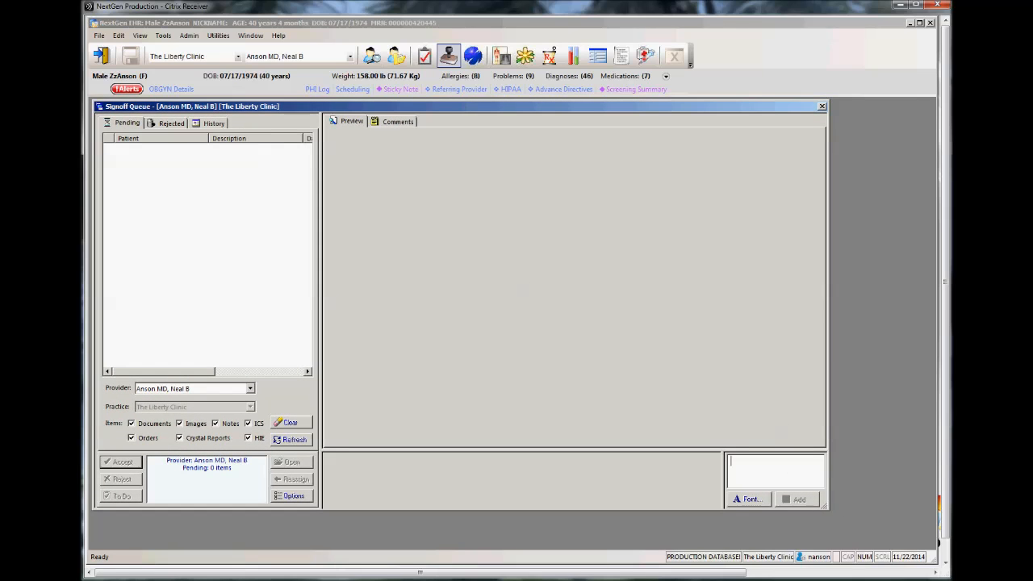
left_click_drag(828, 510, 930, 542)
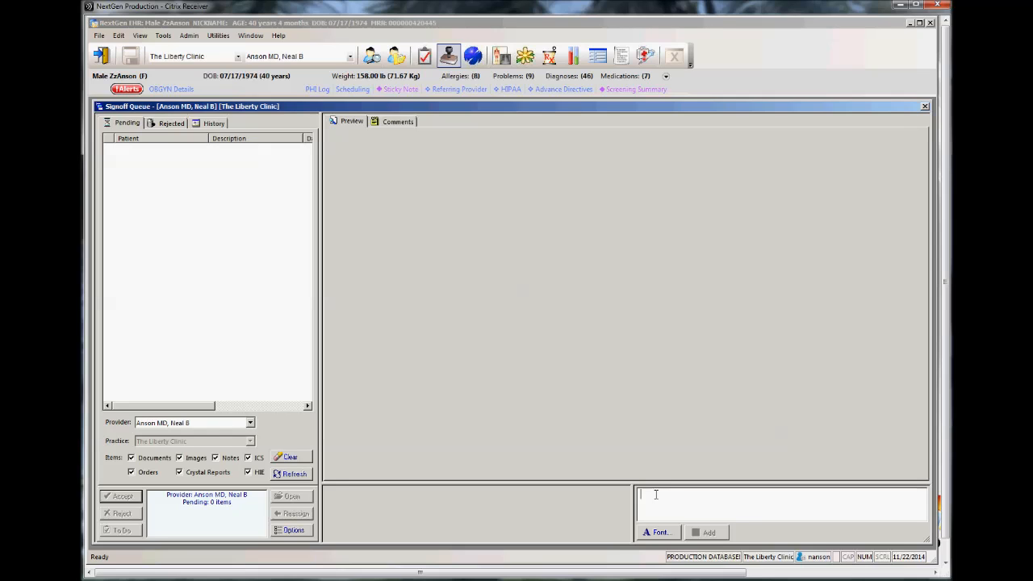
Step: Open the custom rules in the Signoff Queue options and examine the item types available for an Accept rule
left_click(295, 533)
left_click(360, 216)
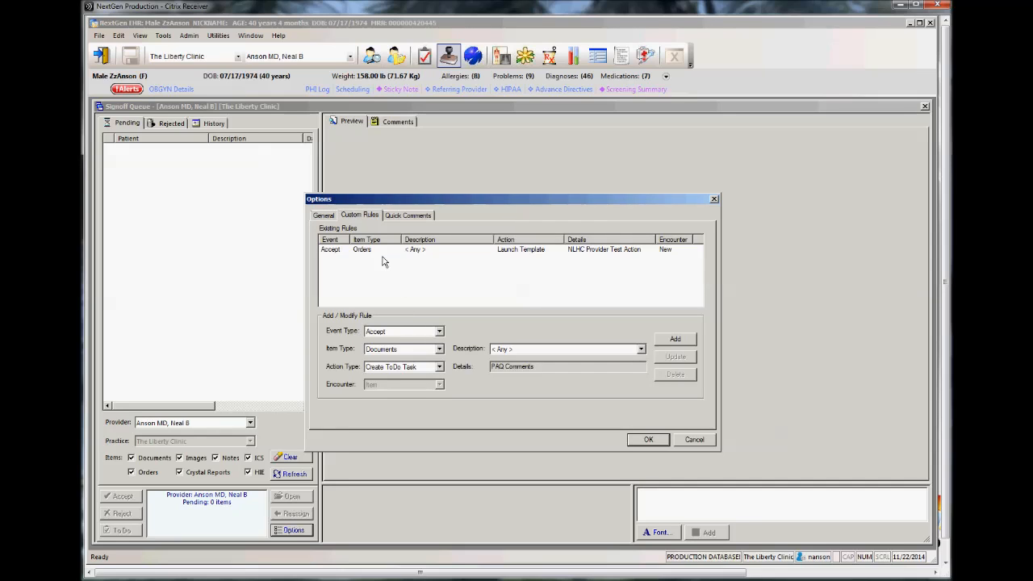
left_click(439, 349)
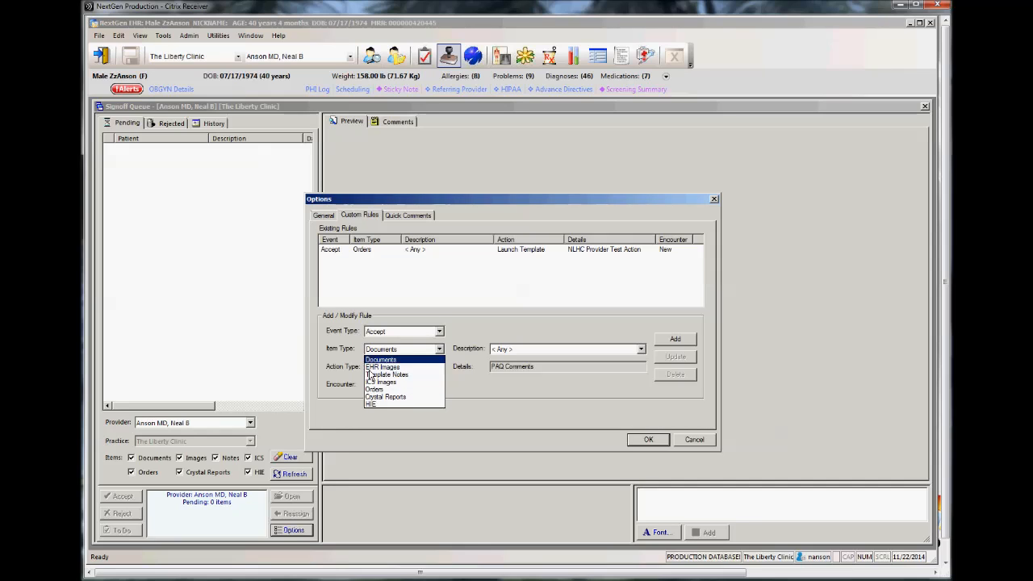
left_click(462, 338)
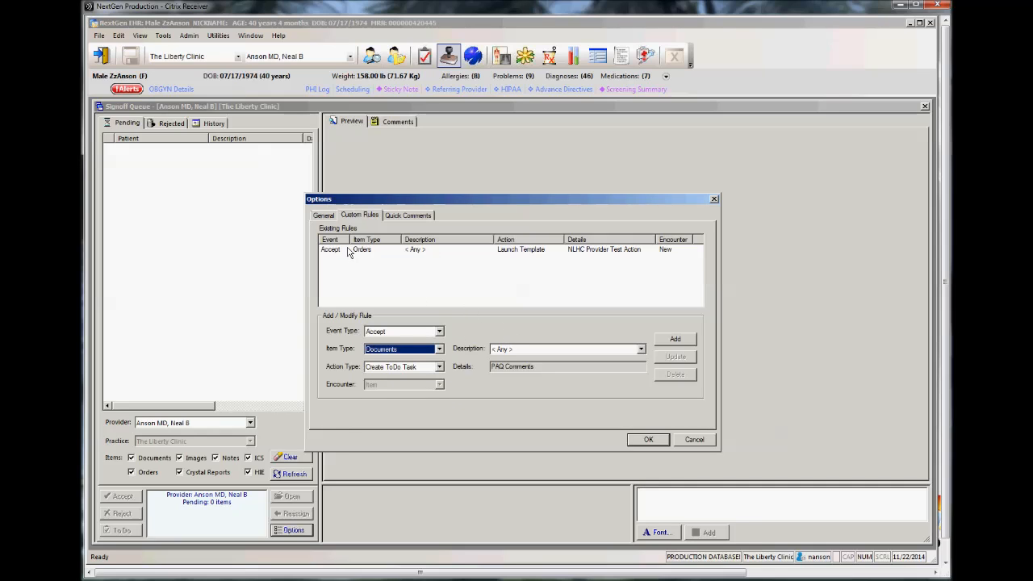
Step: Try Launch Template as the action for accepted Documents and look at the template selection in the rule's details
left_click(440, 367)
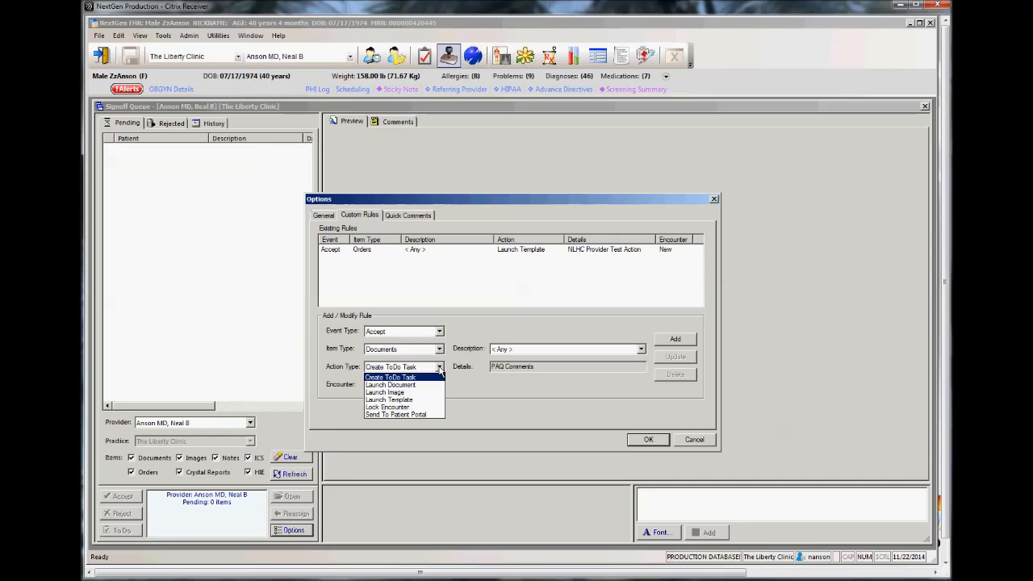
left_click(391, 400)
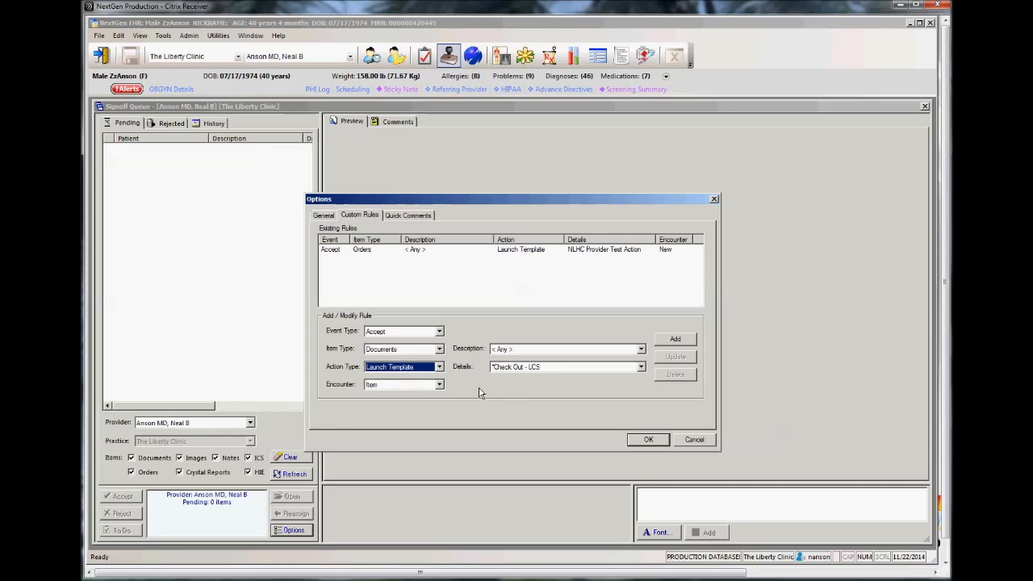
left_click(537, 369)
left_click(540, 373)
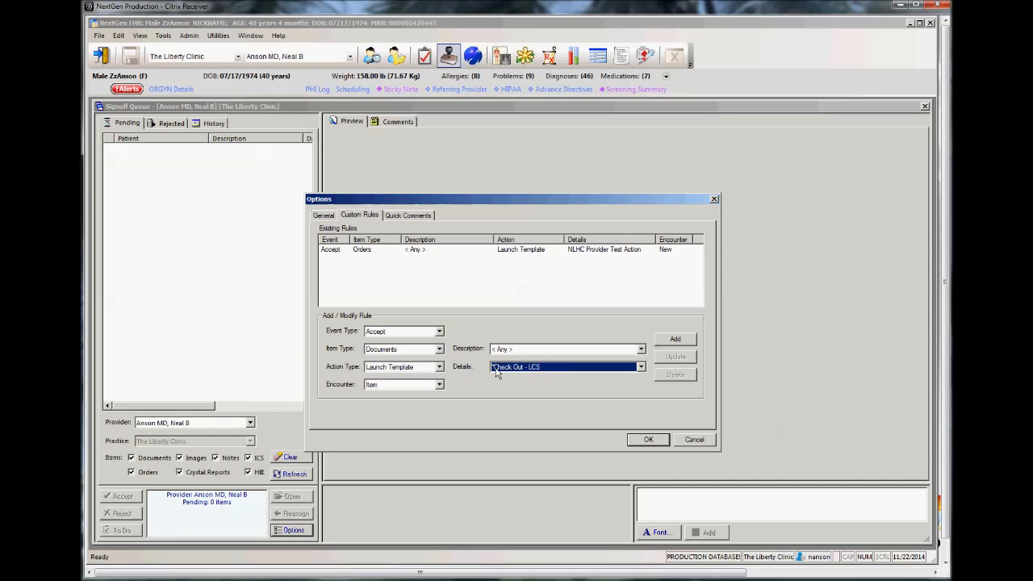
Step: Examine the description and encounter choices for the draft rule, keeping the description < Any > and the encounter Item
left_click(578, 352)
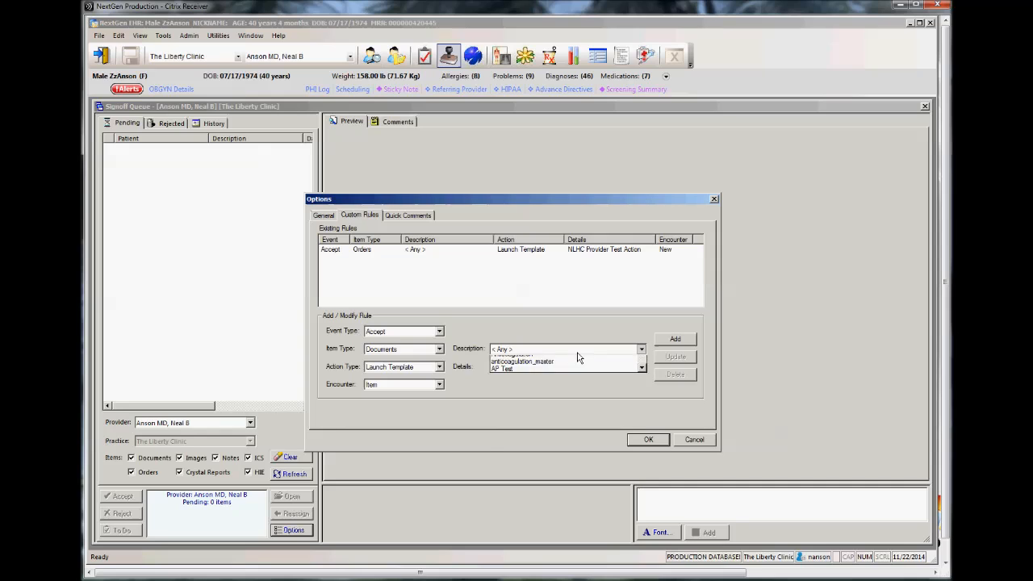
left_click(582, 358)
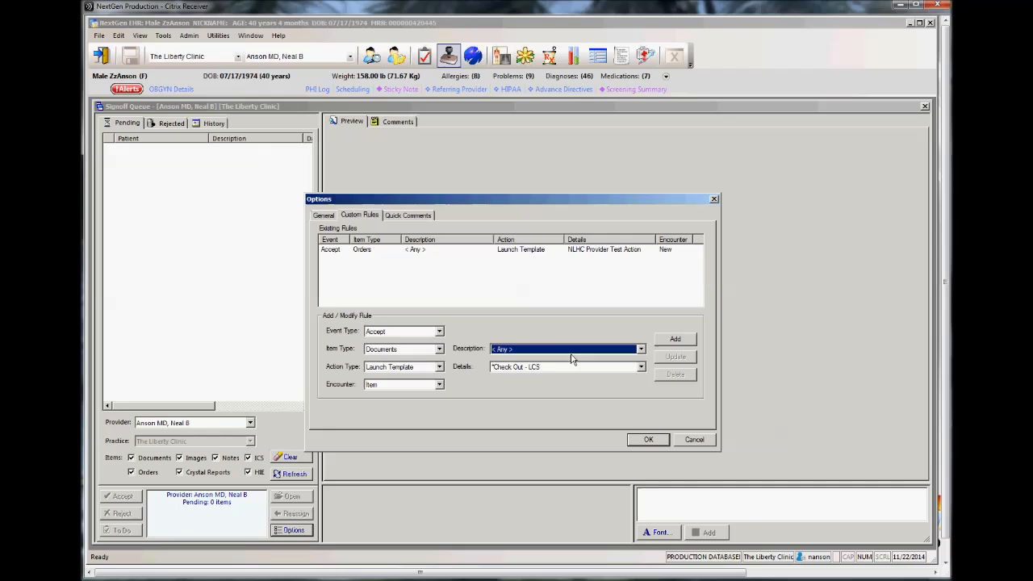
left_click(440, 386)
left_click(395, 408)
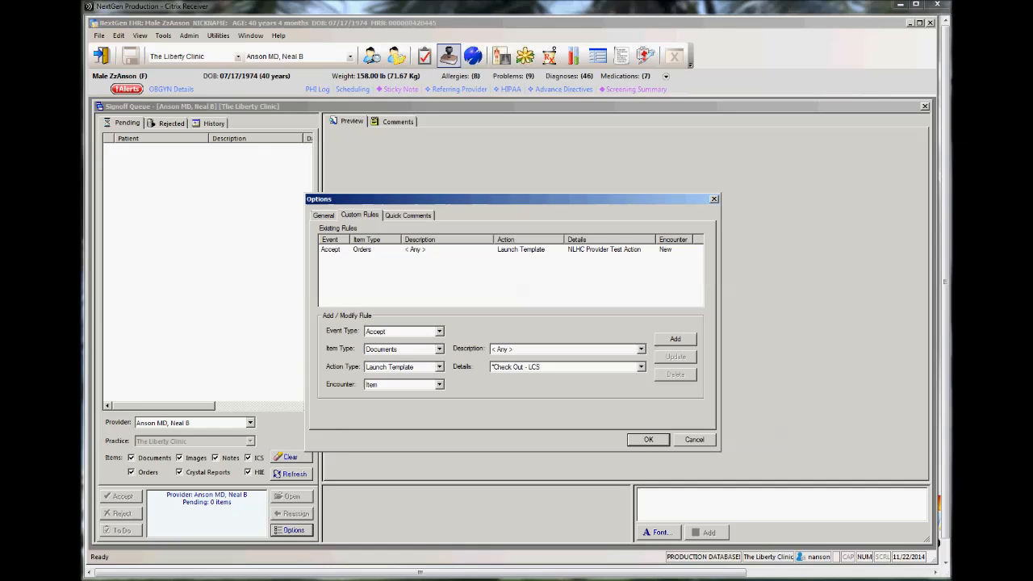
Step: Review the user-specific quick comments, discard the options changes and close the Signoff Queue
left_click(409, 216)
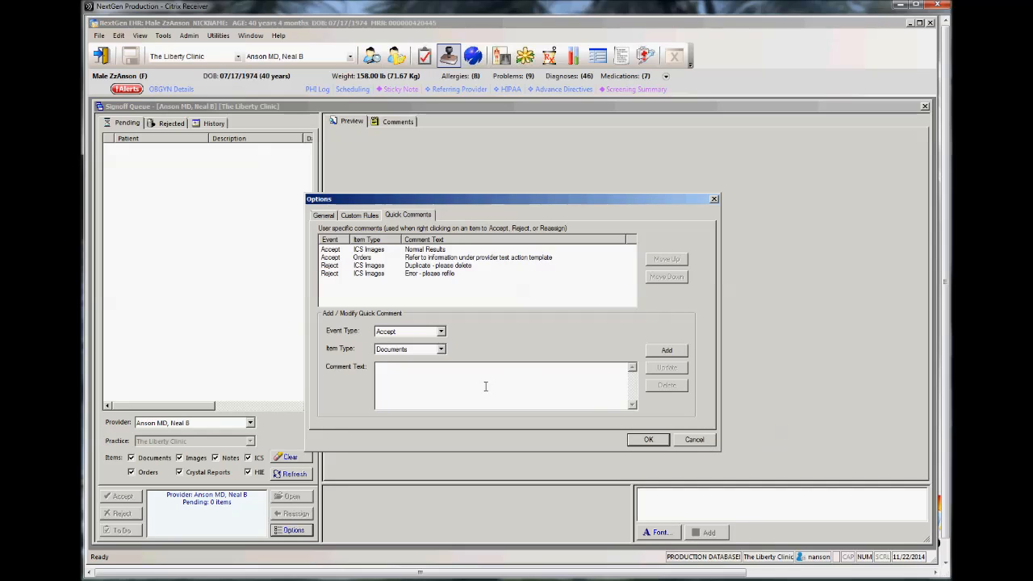
left_click(695, 441)
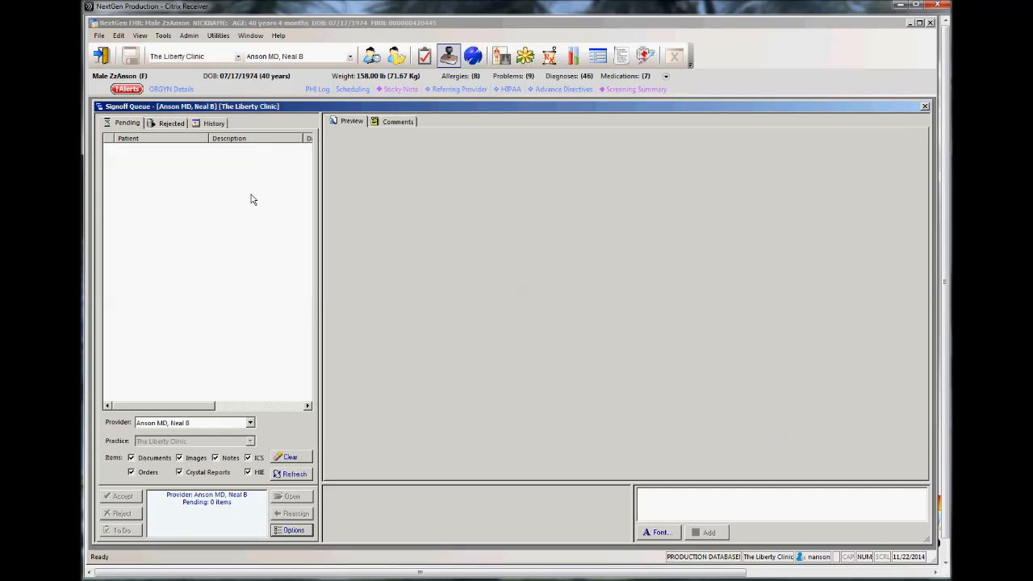
left_click(925, 107)
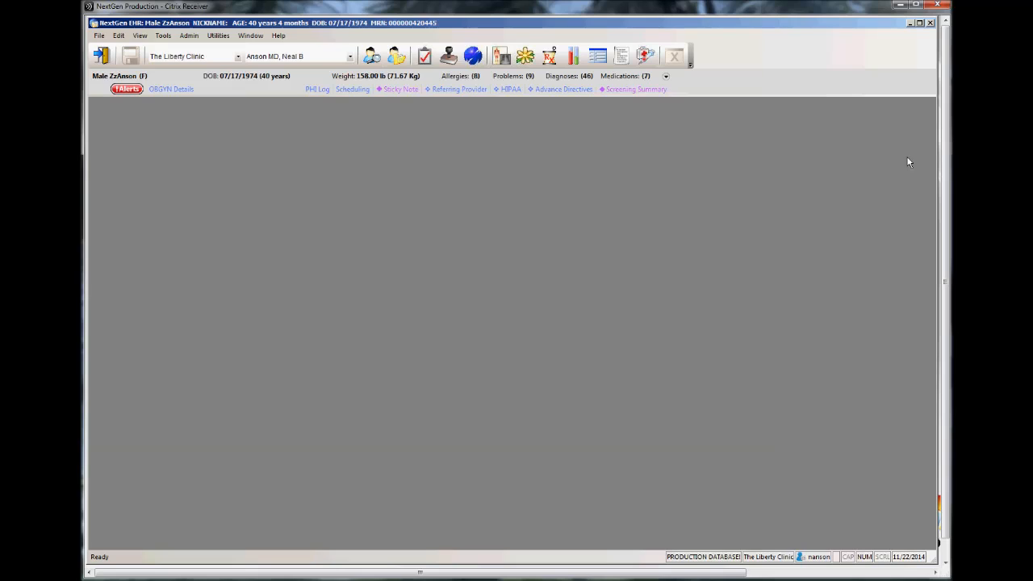